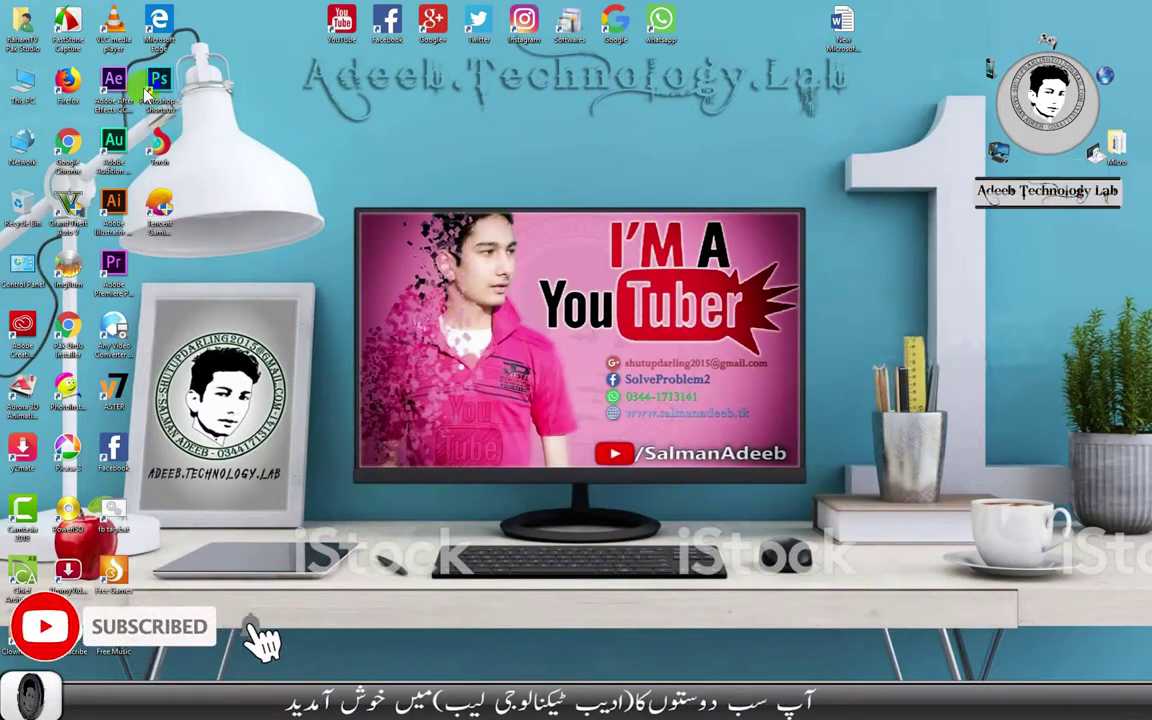
Launch Photoshop CC and Torch Browser from their desktop shortcuts.
{"action": "right_click", "coordinate": [145, 80]}
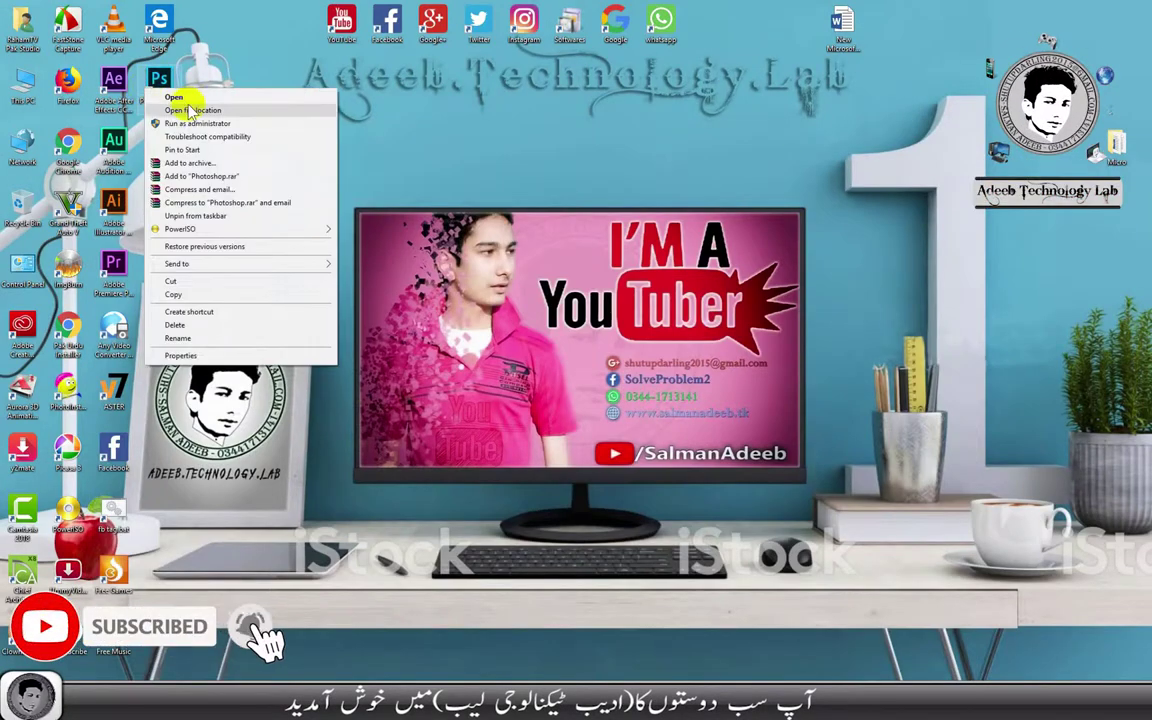
{"action": "left_click", "coordinate": [197, 93]}
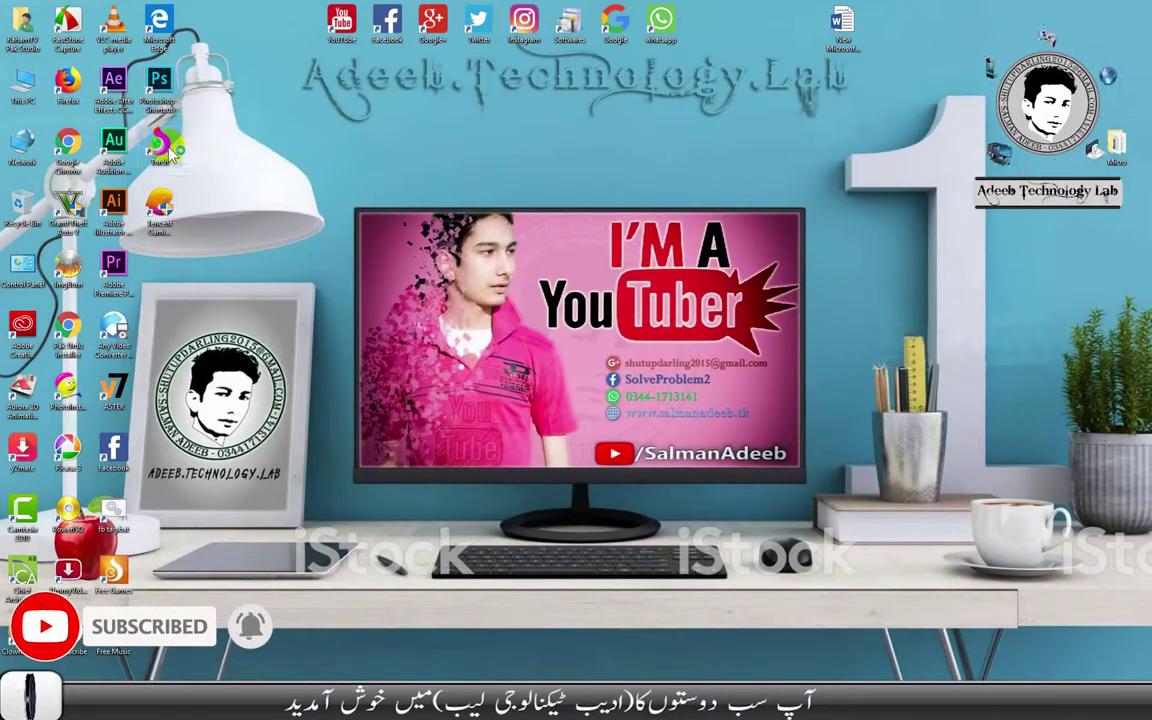
{"action": "right_click", "coordinate": [172, 148]}
{"action": "left_click", "coordinate": [196, 149]}
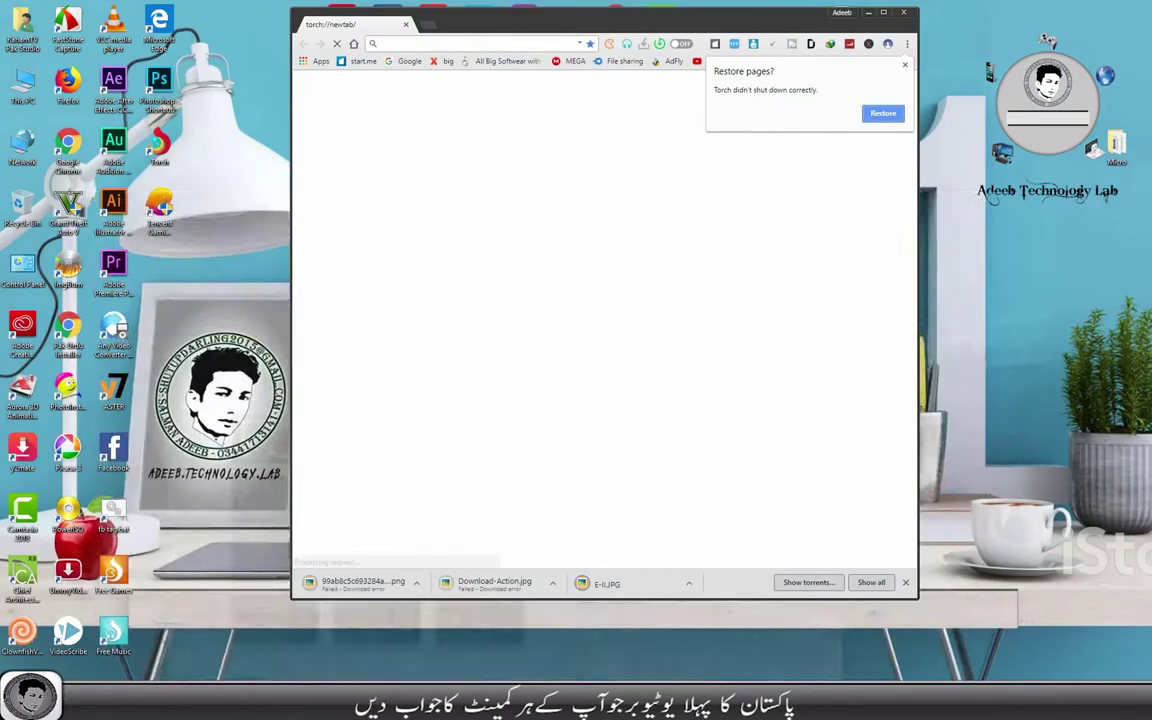
Maximize Torch, refresh the desktop, and dismiss the Facebook notification.
{"action": "left_click", "coordinate": [884, 13]}
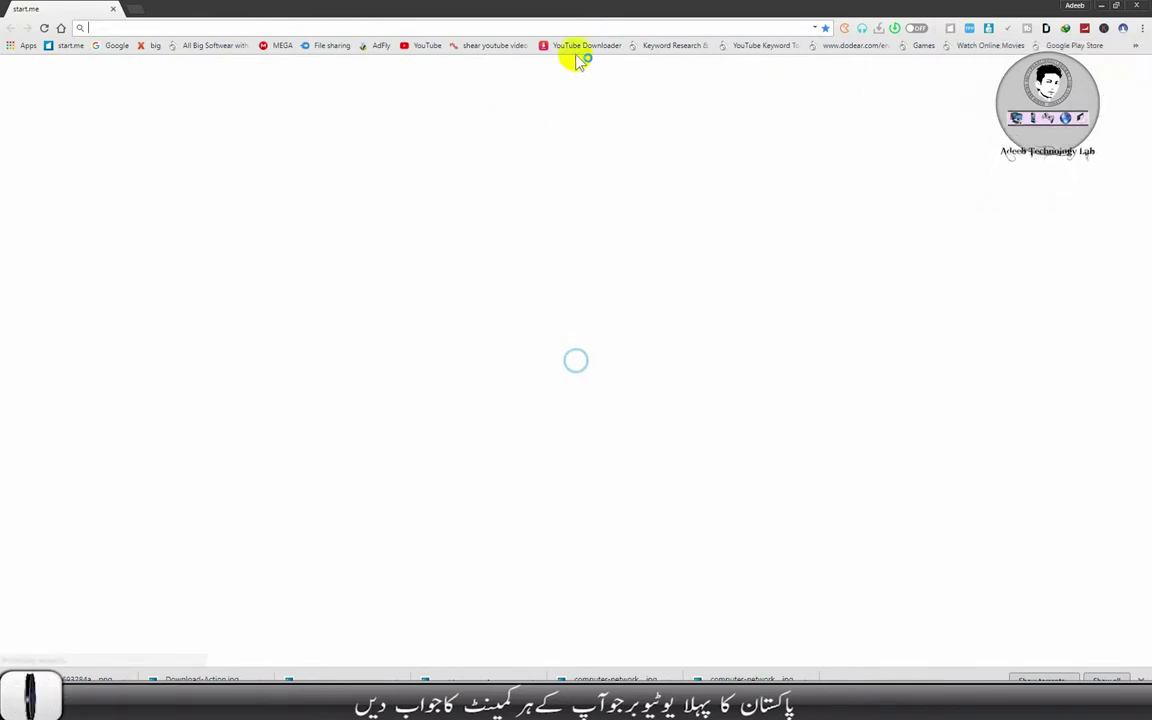
{"action": "left_click", "coordinate": [1104, 8]}
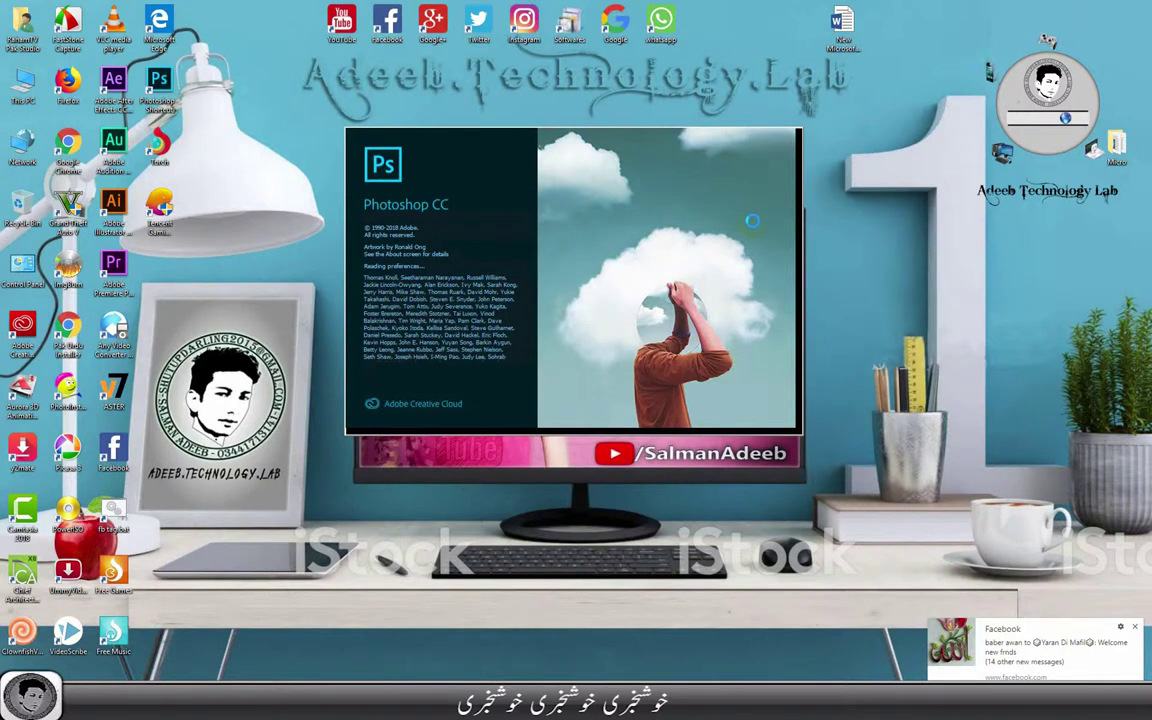
{"action": "right_click", "coordinate": [893, 249]}
{"action": "left_click", "coordinate": [913, 288]}
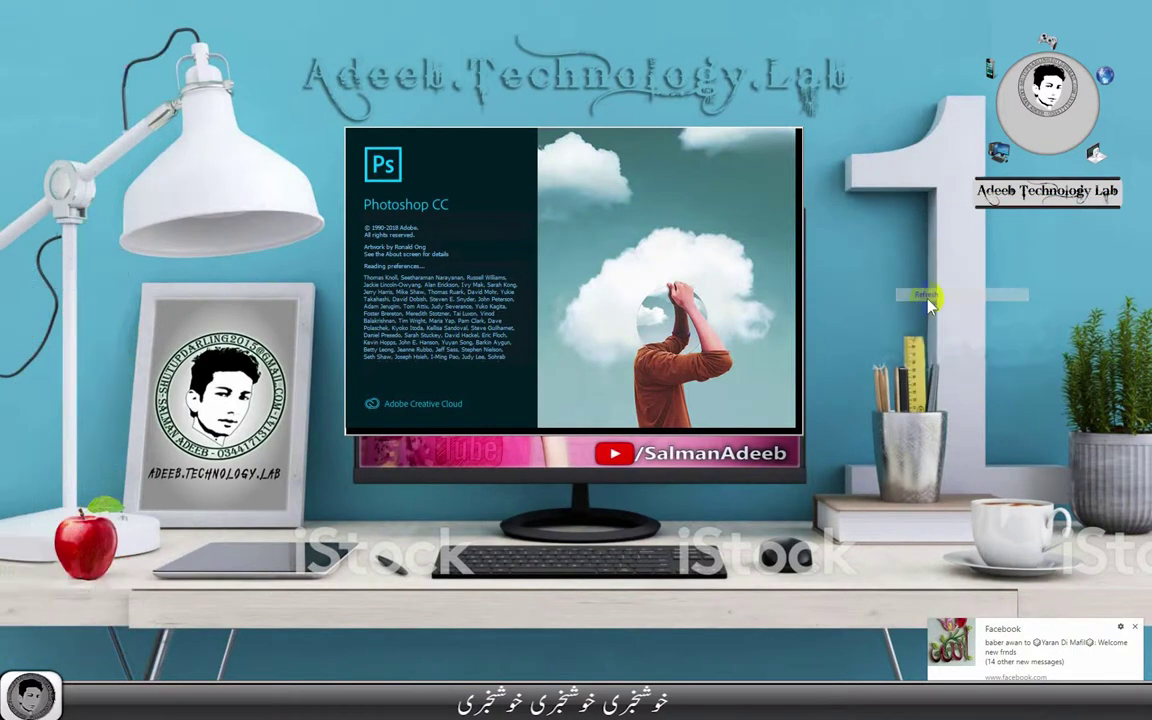
{"action": "left_click", "coordinate": [1136, 627]}
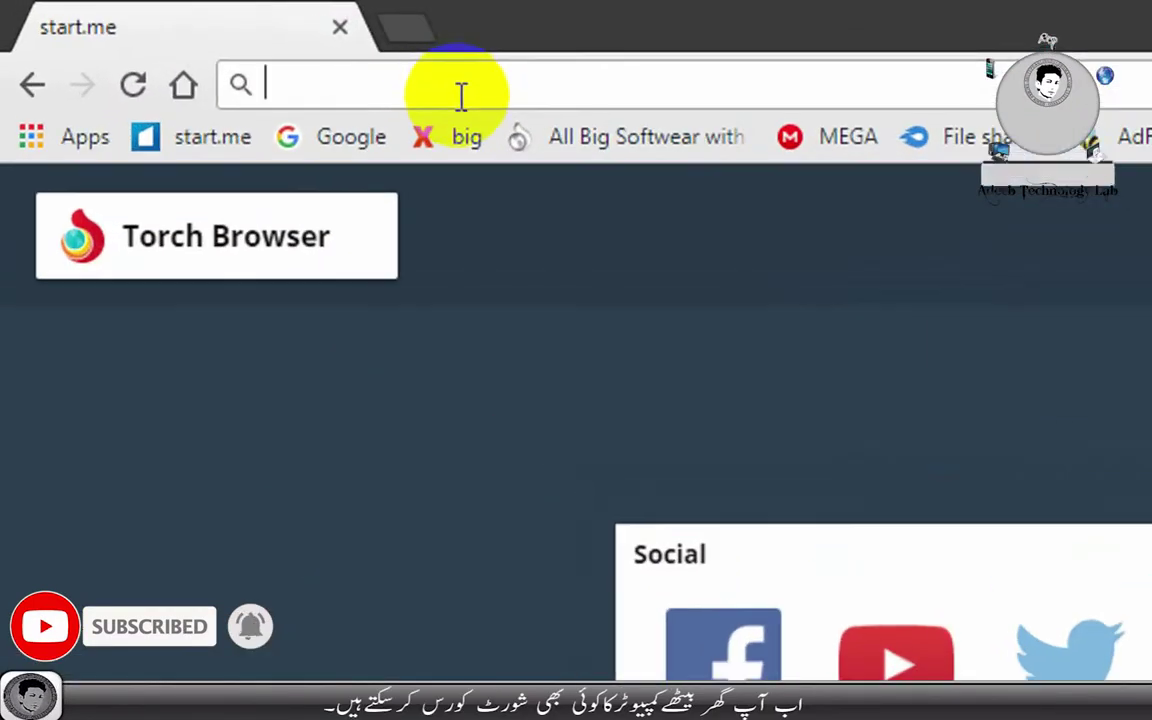
Load salmanadeeb.wixsite.com/photoshop and enter the site past its start screen.
{"action": "left_click", "coordinate": [454, 88]}
{"action": "type", "text": "s"}
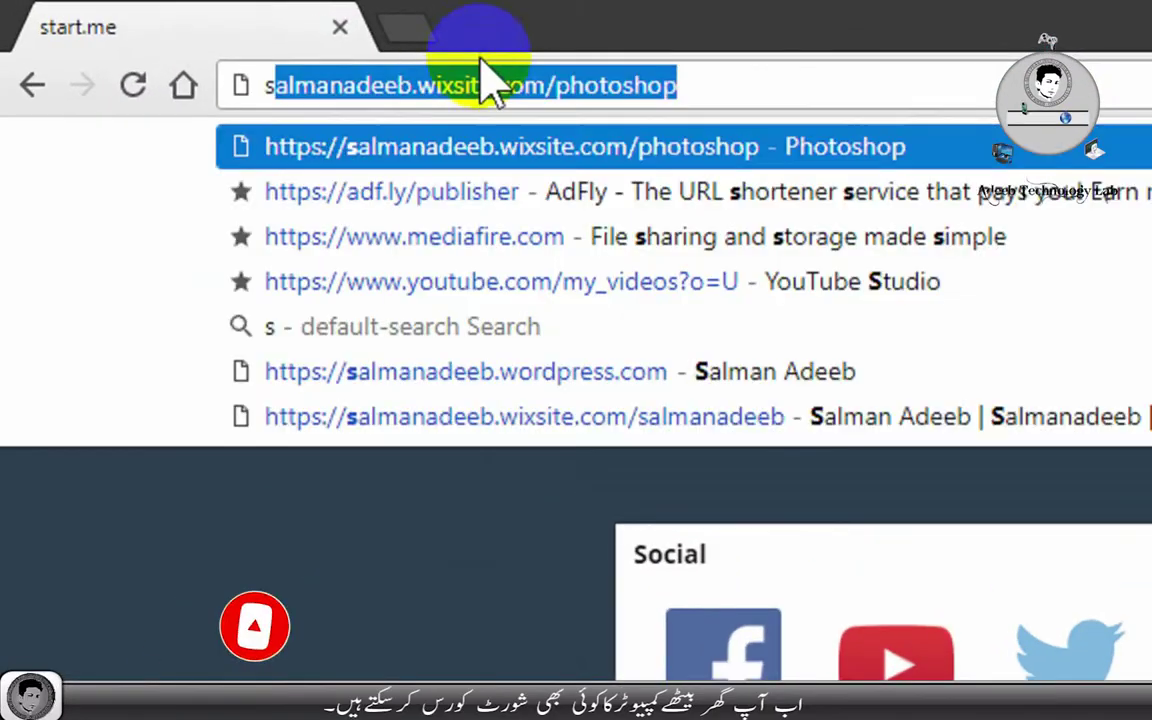
{"action": "key", "text": "End"}
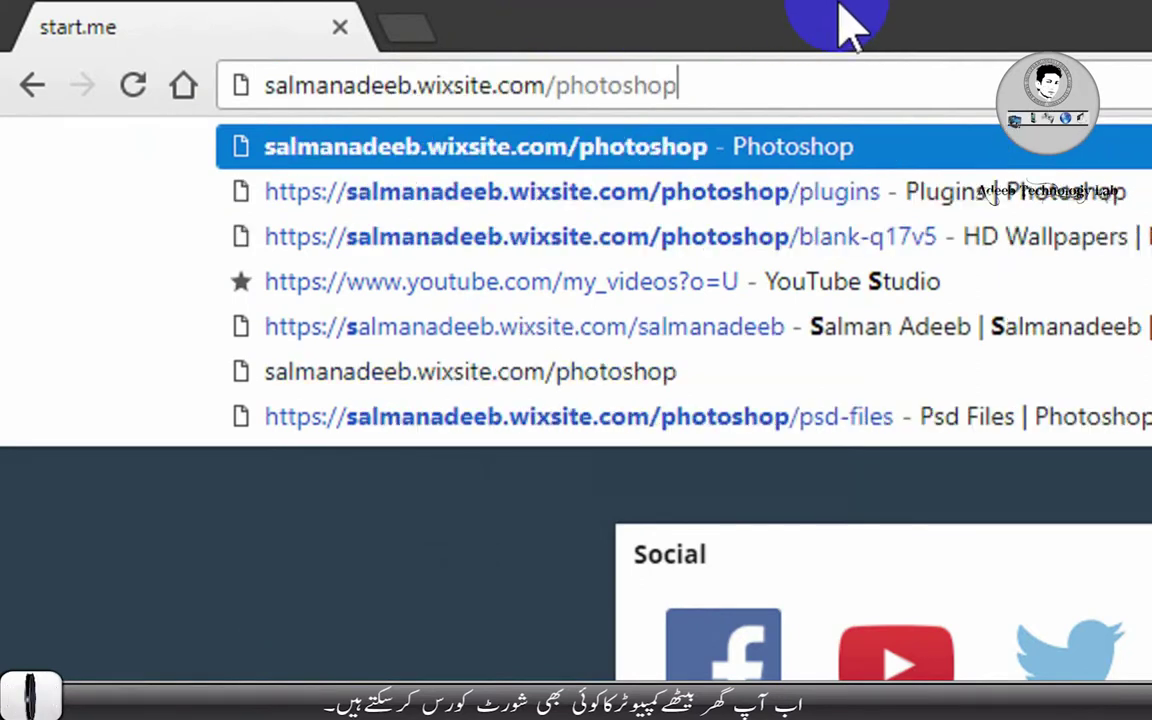
{"action": "key", "text": "Return"}
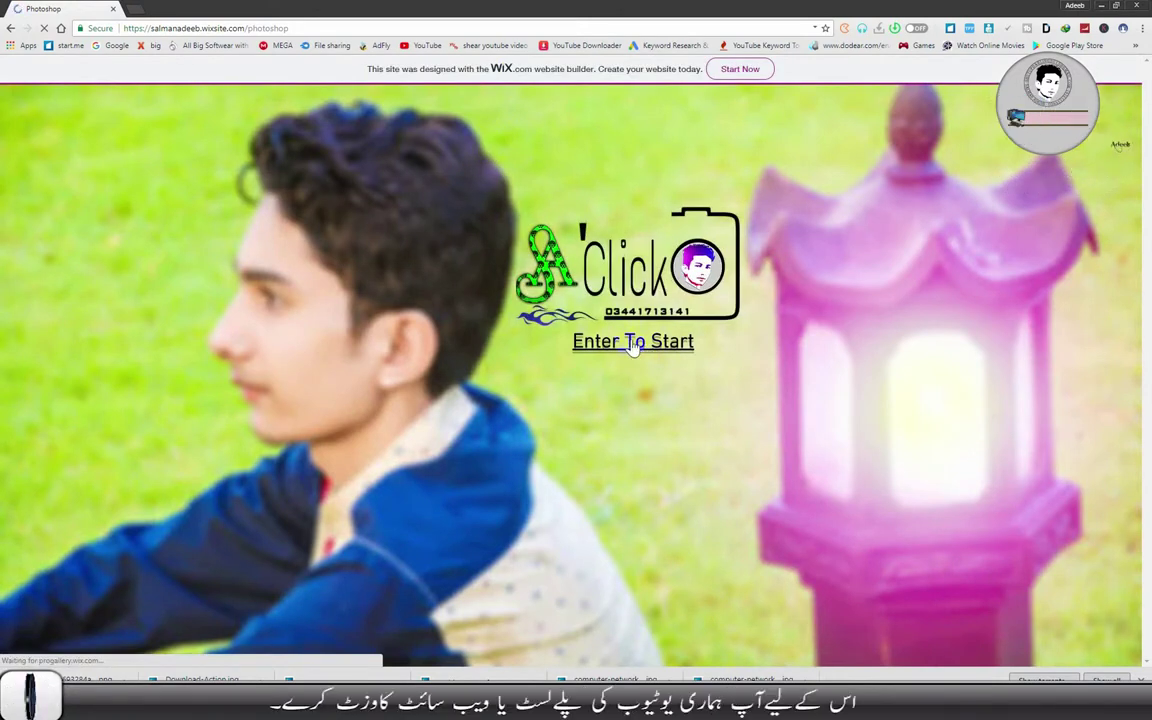
{"action": "left_click", "coordinate": [633, 343]}
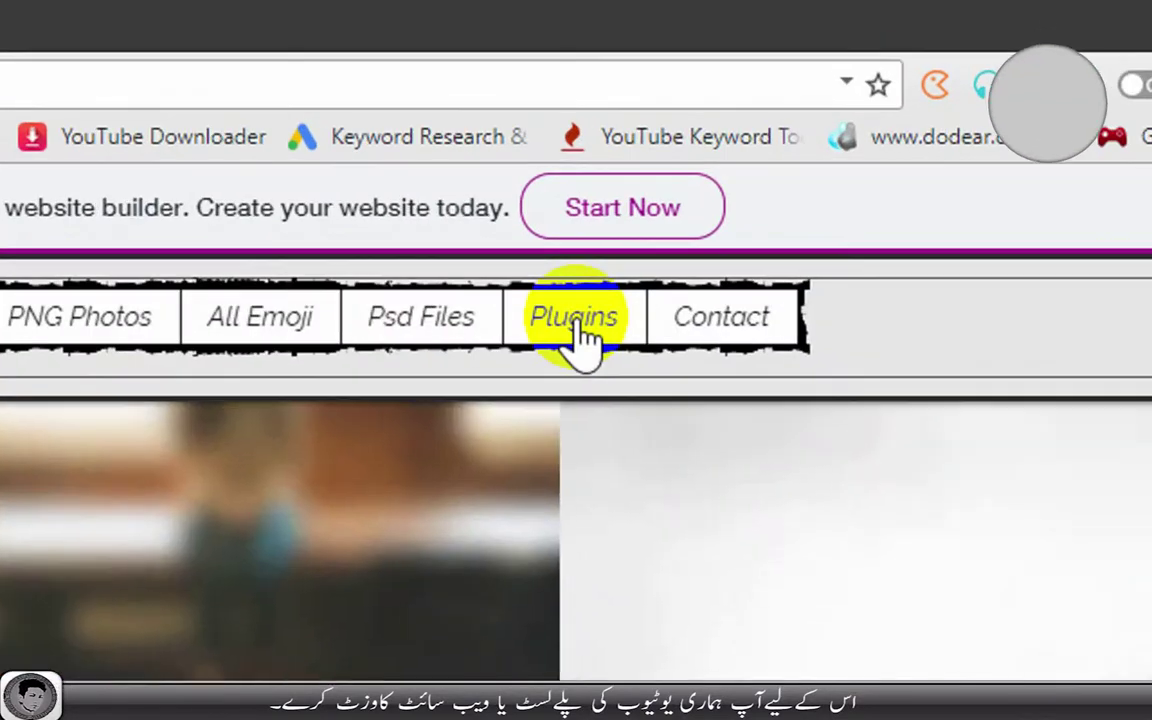
On the Plugins page, close the popup and find 'Watercolor Brushes in one File'.
{"action": "left_click", "coordinate": [726, 108]}
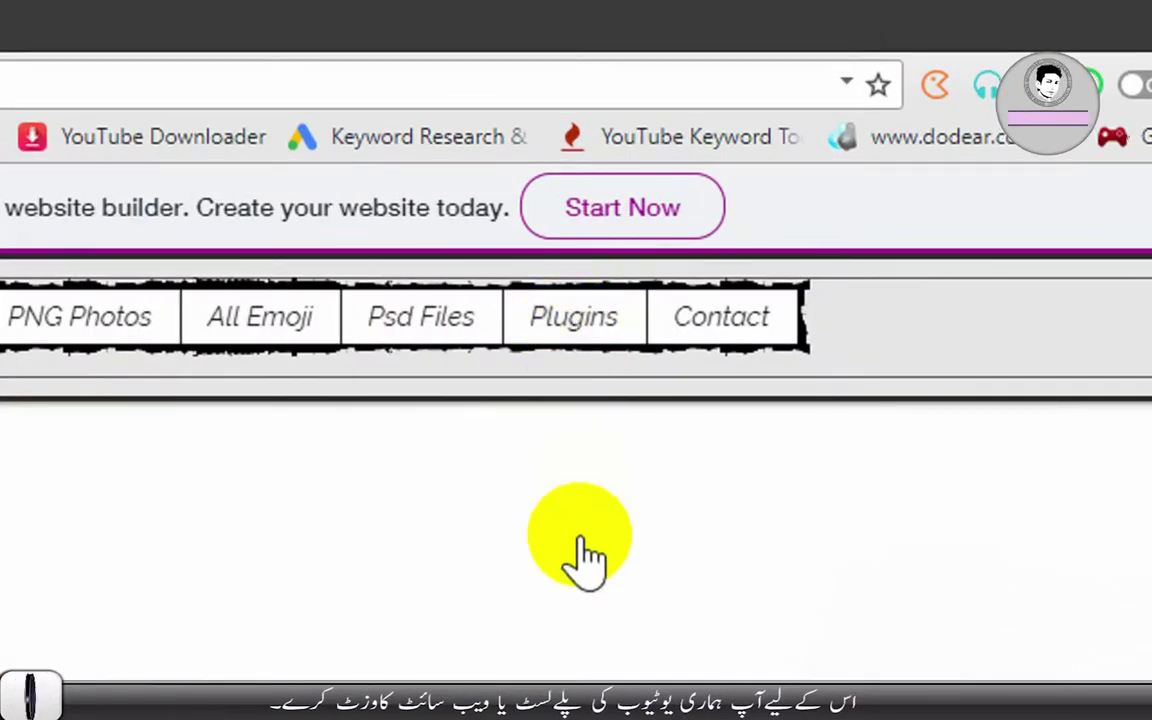
{"action": "left_click", "coordinate": [578, 328]}
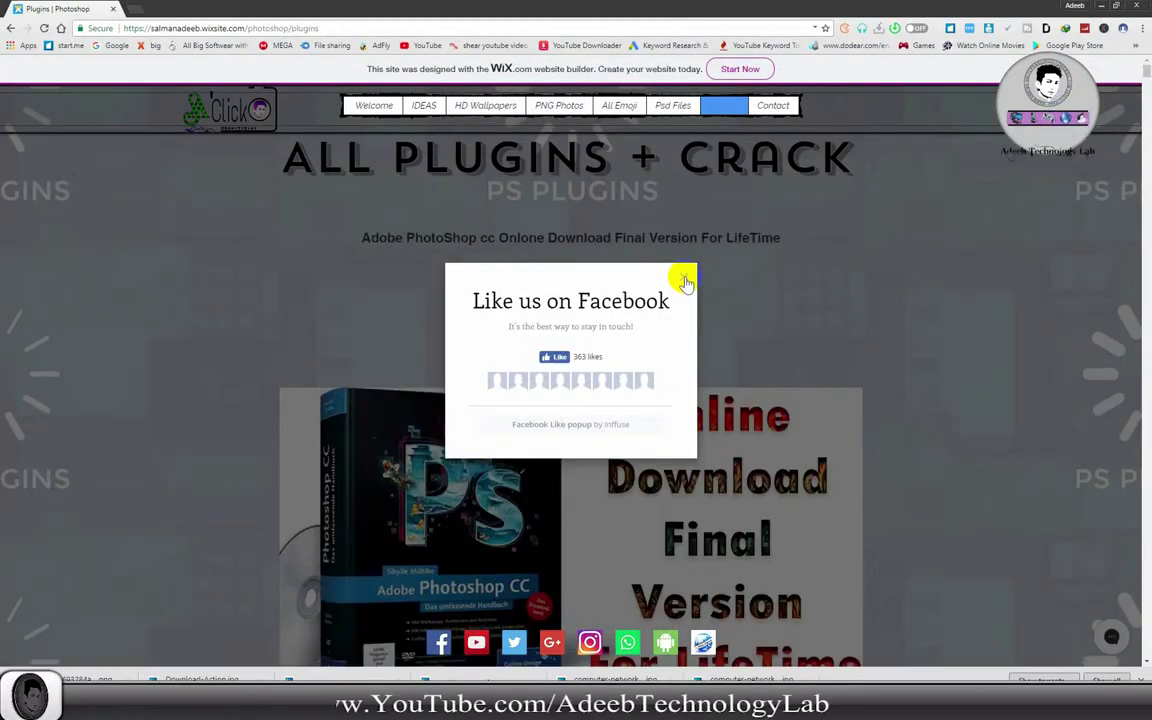
{"action": "left_click", "coordinate": [686, 281]}
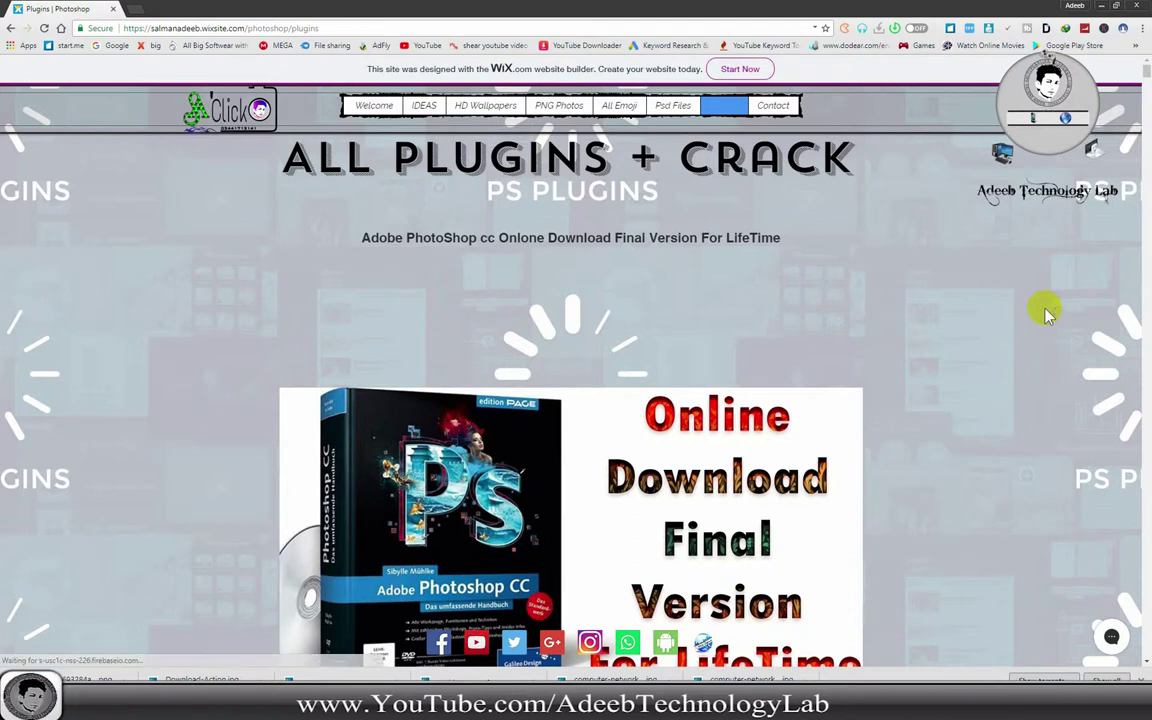
{"action": "key", "text": "ctrl+f"}
{"action": "type", "text": "Watercolor Brushes in one File"}
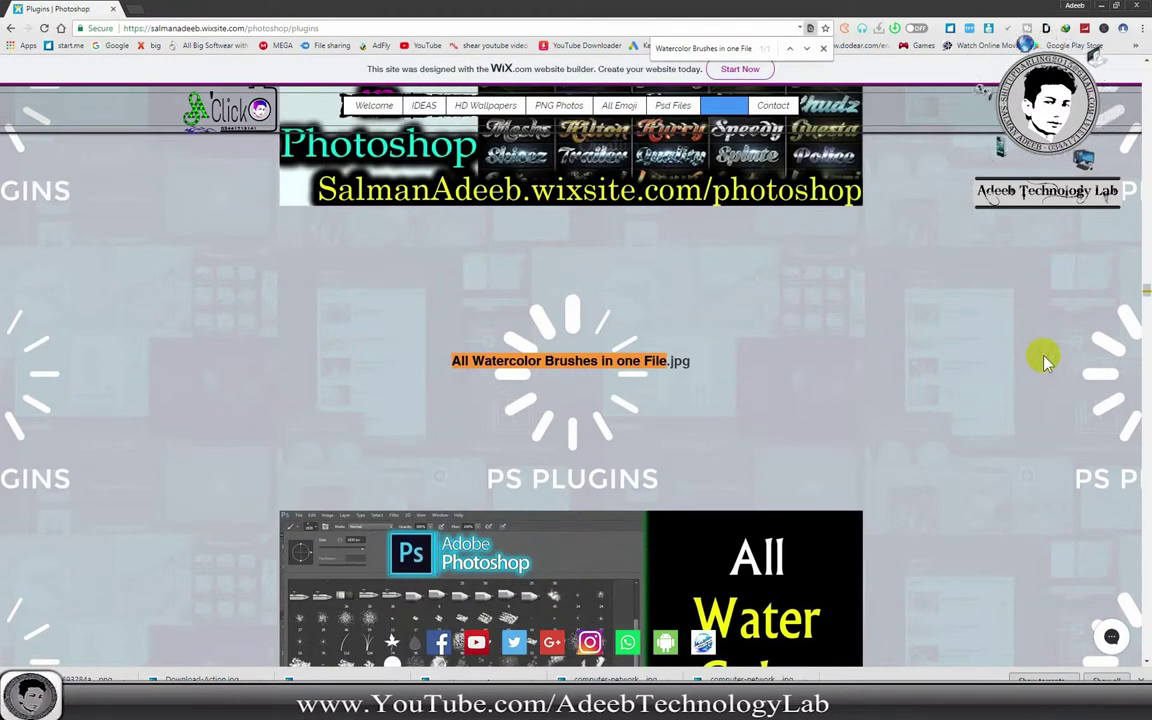
{"action": "scroll", "coordinate": [1043, 362], "scroll_direction": "down", "scroll_amount": 3}
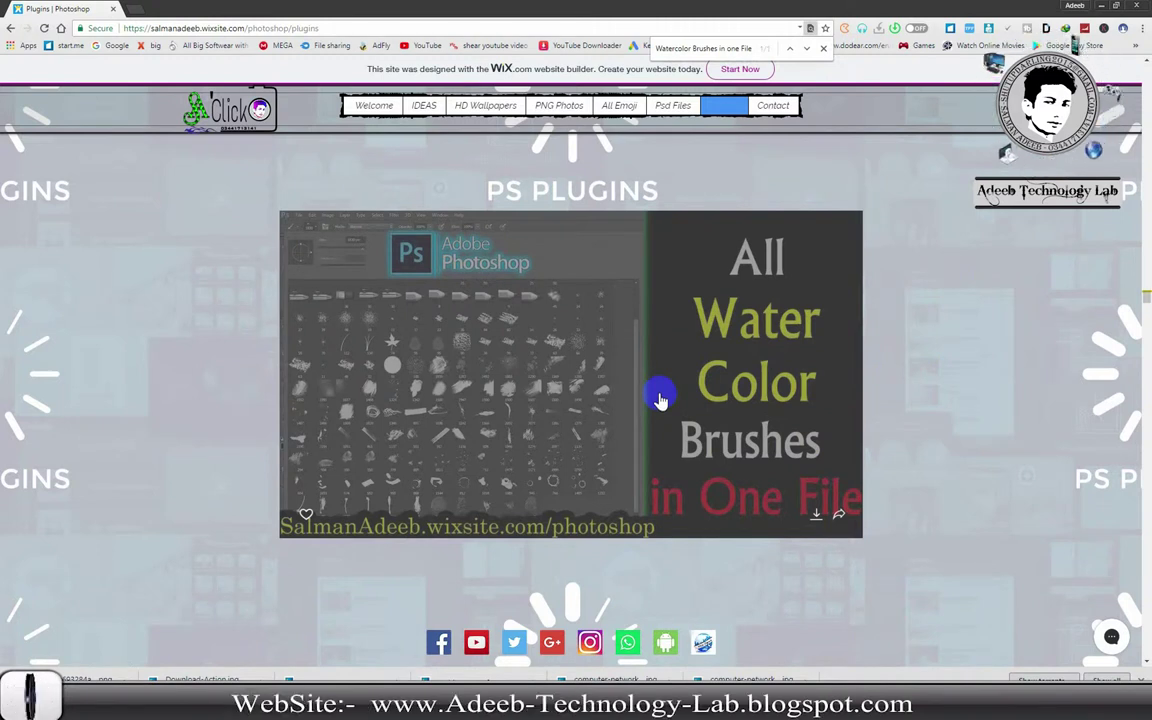
Open the watercolor brushes image and follow its Download link to the ad page.
{"action": "left_click", "coordinate": [660, 398]}
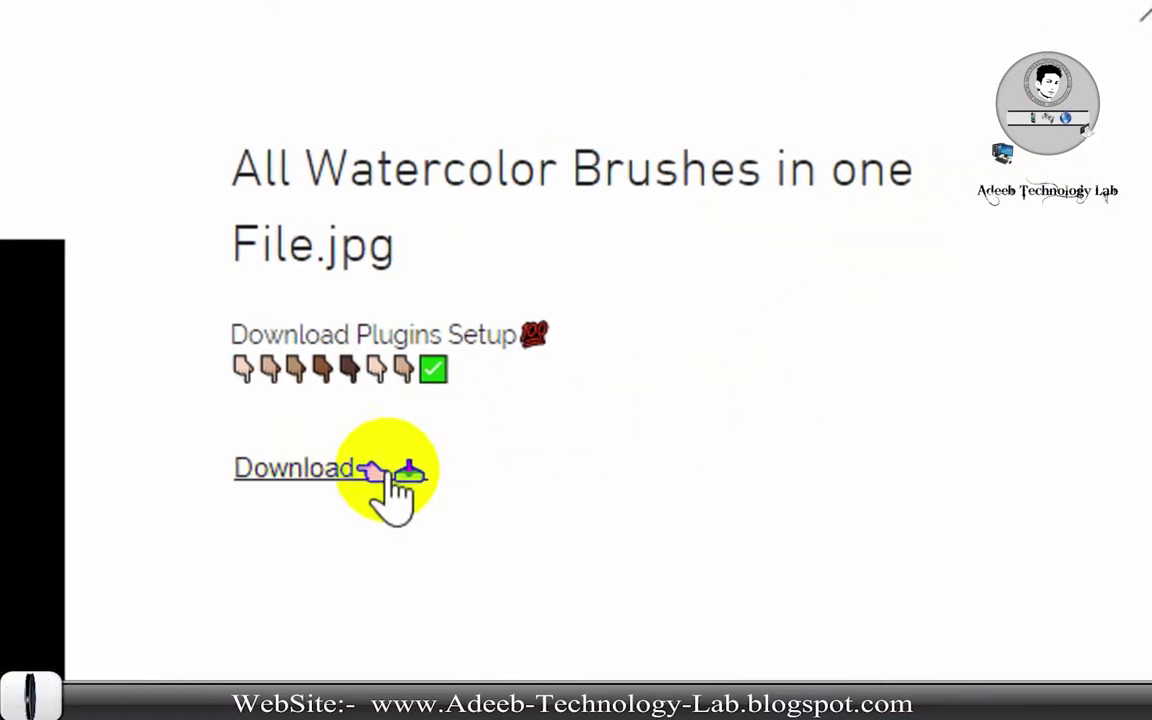
{"action": "left_click", "coordinate": [355, 468]}
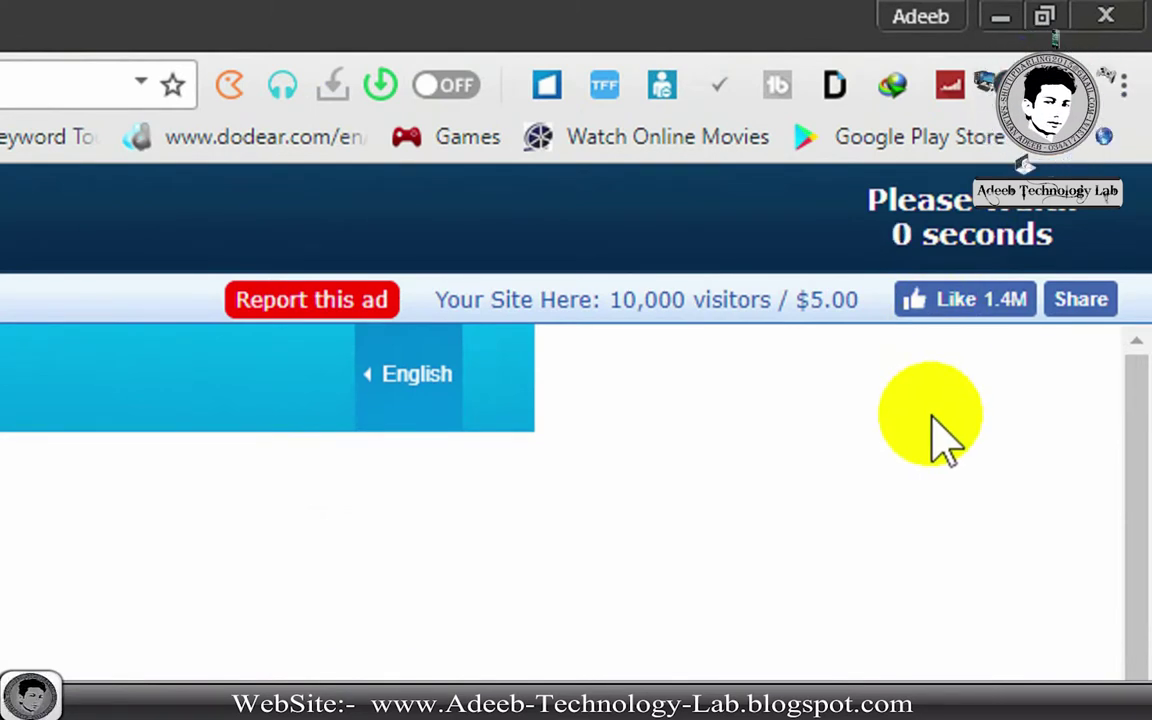
Skip the ad and save Water Color Brushes.abr (53.1 MB) from MEGA.
{"action": "left_click", "coordinate": [928, 230]}
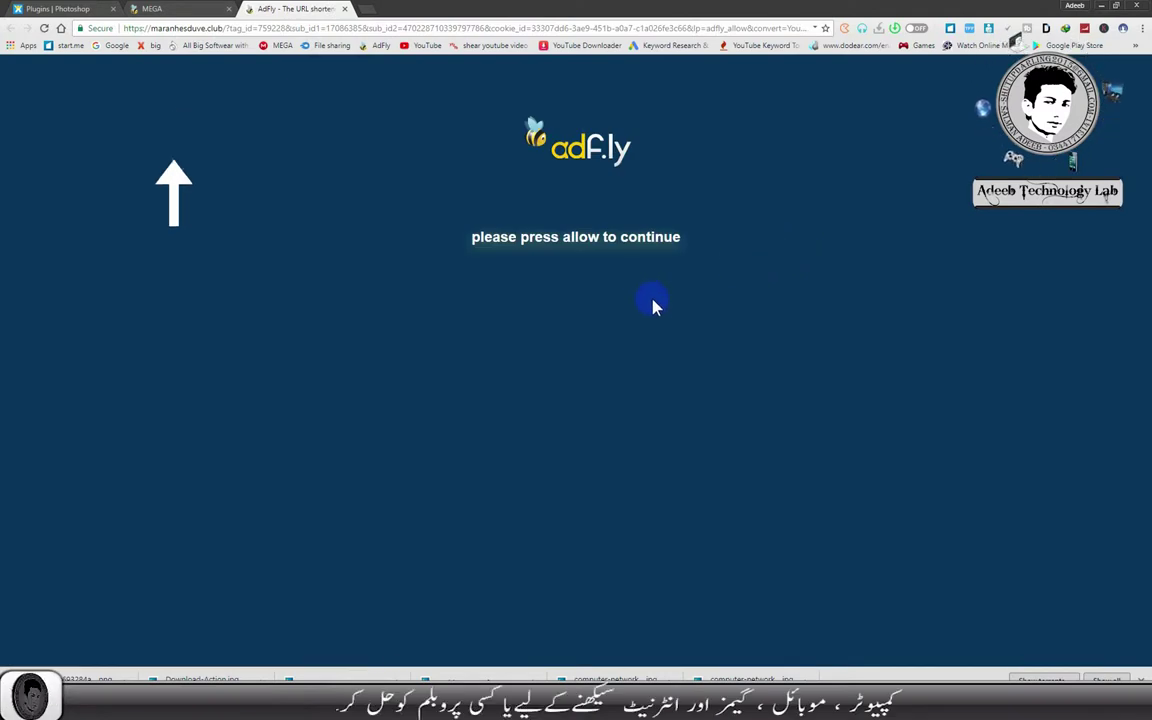
{"action": "left_click", "coordinate": [652, 305]}
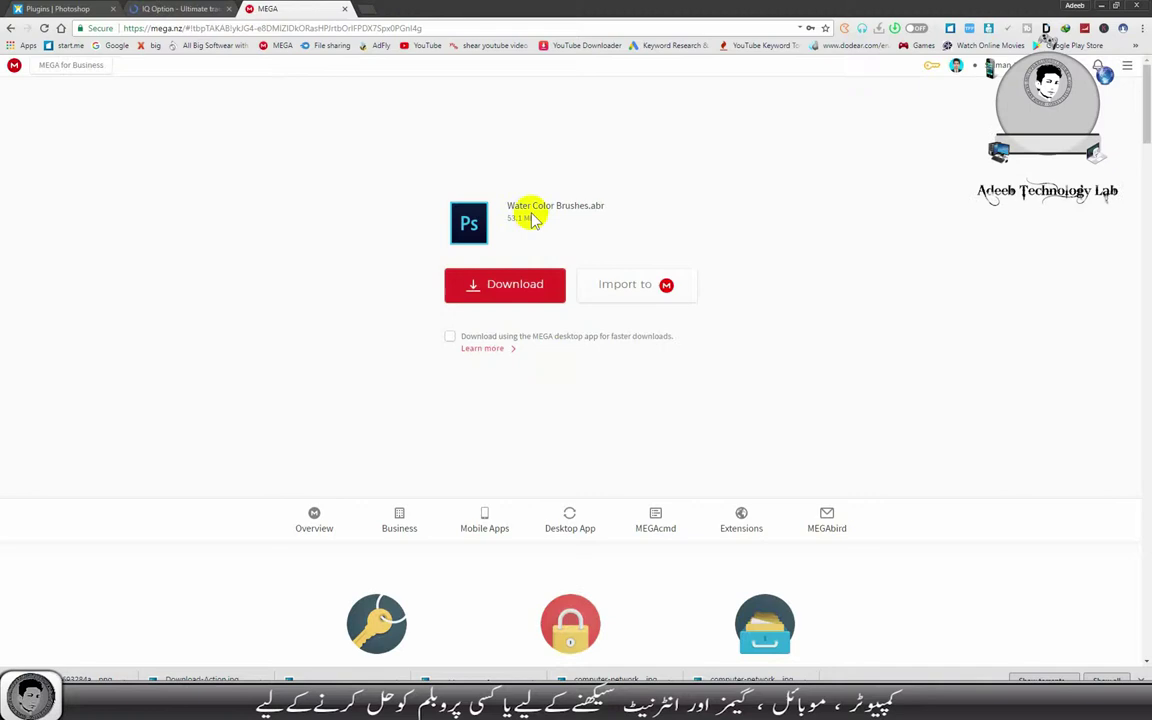
{"action": "left_click_drag", "start_coordinate": [511, 204], "coordinate": [594, 206]}
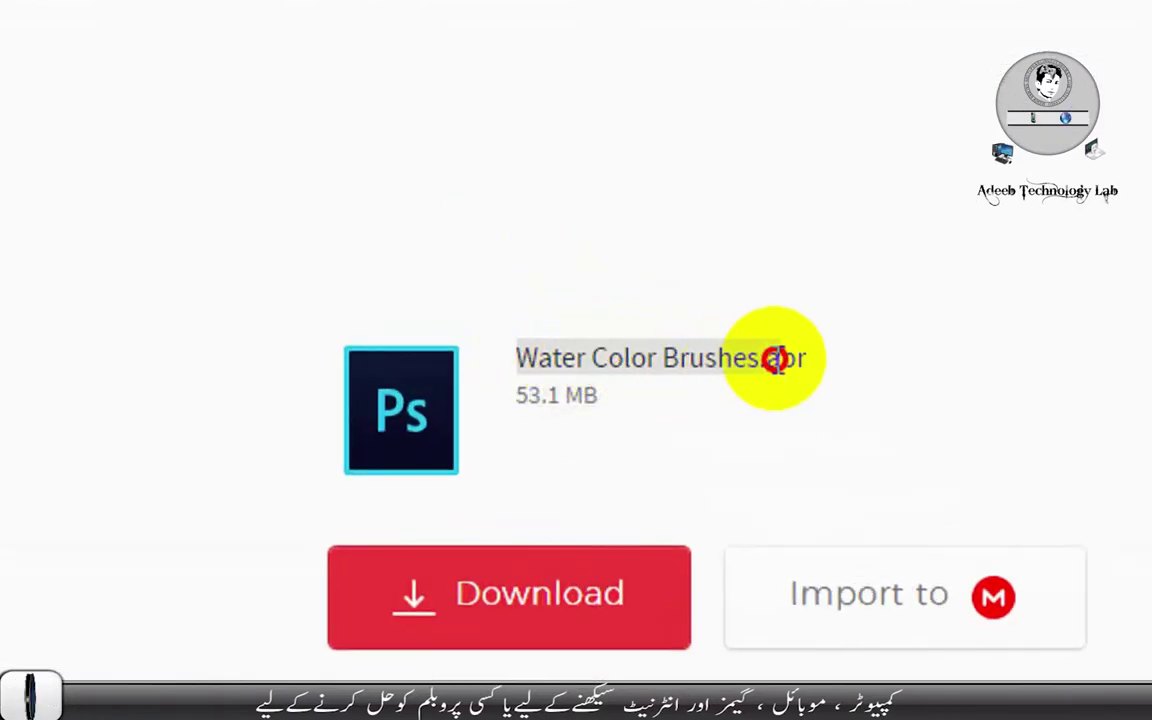
{"action": "left_click_drag", "start_coordinate": [775, 360], "coordinate": [828, 362]}
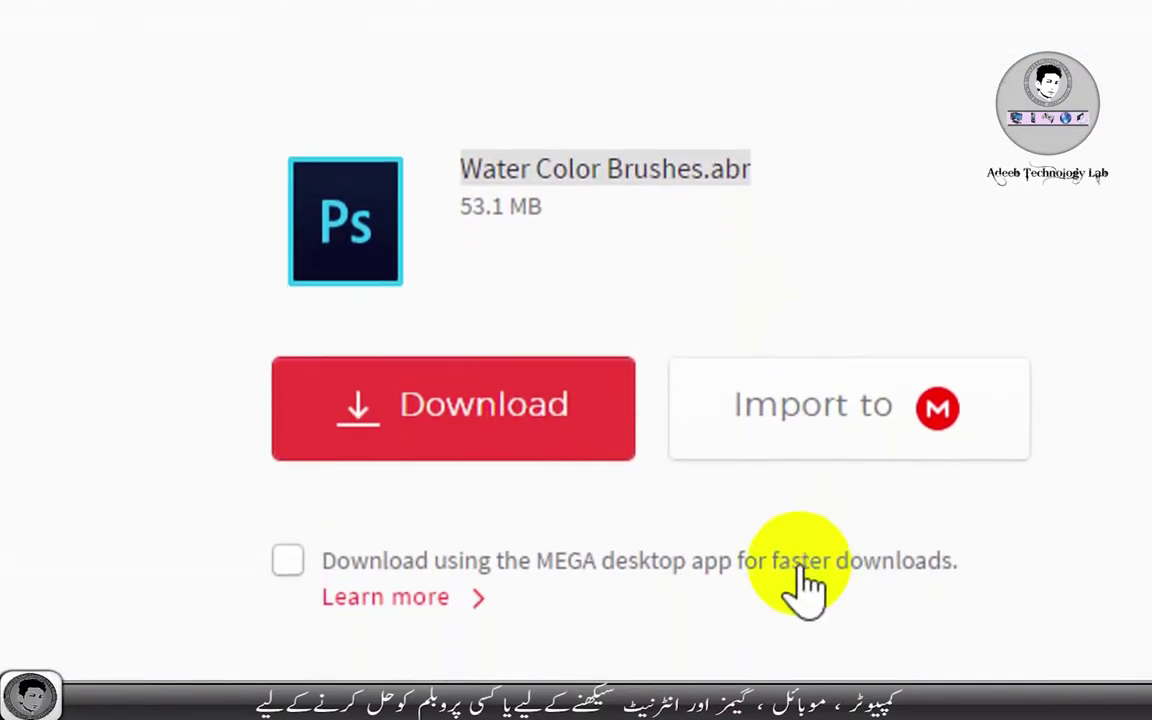
{"action": "left_click", "coordinate": [507, 296]}
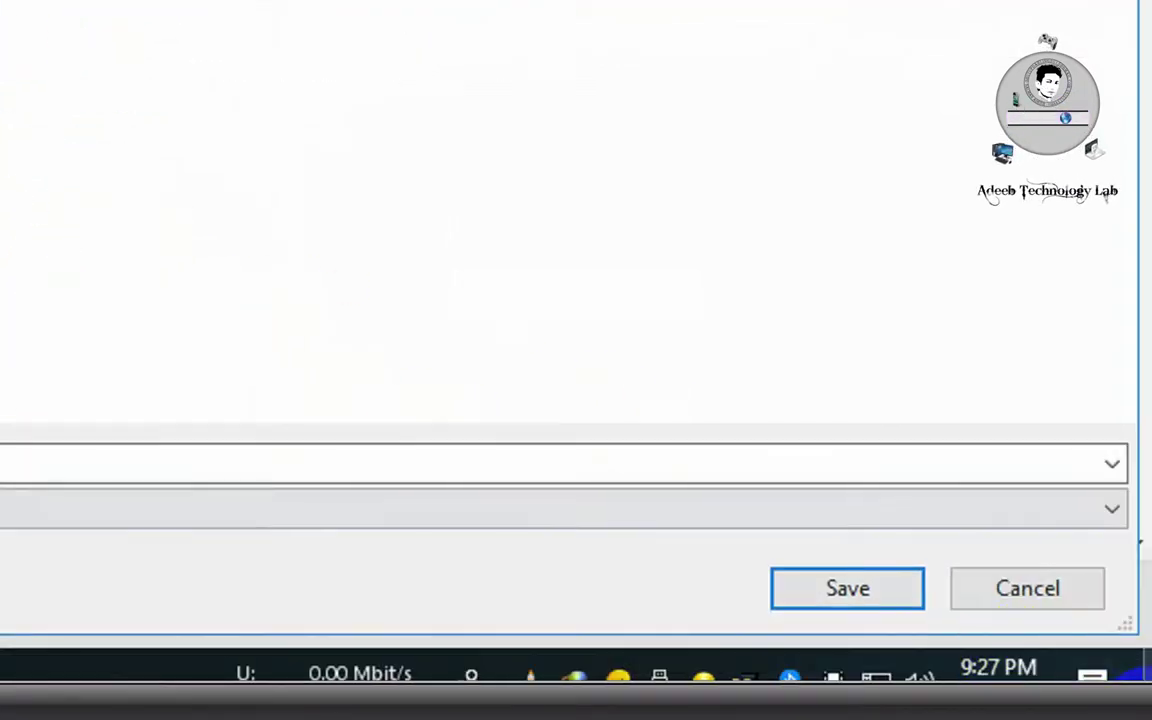
{"action": "left_click", "coordinate": [838, 597]}
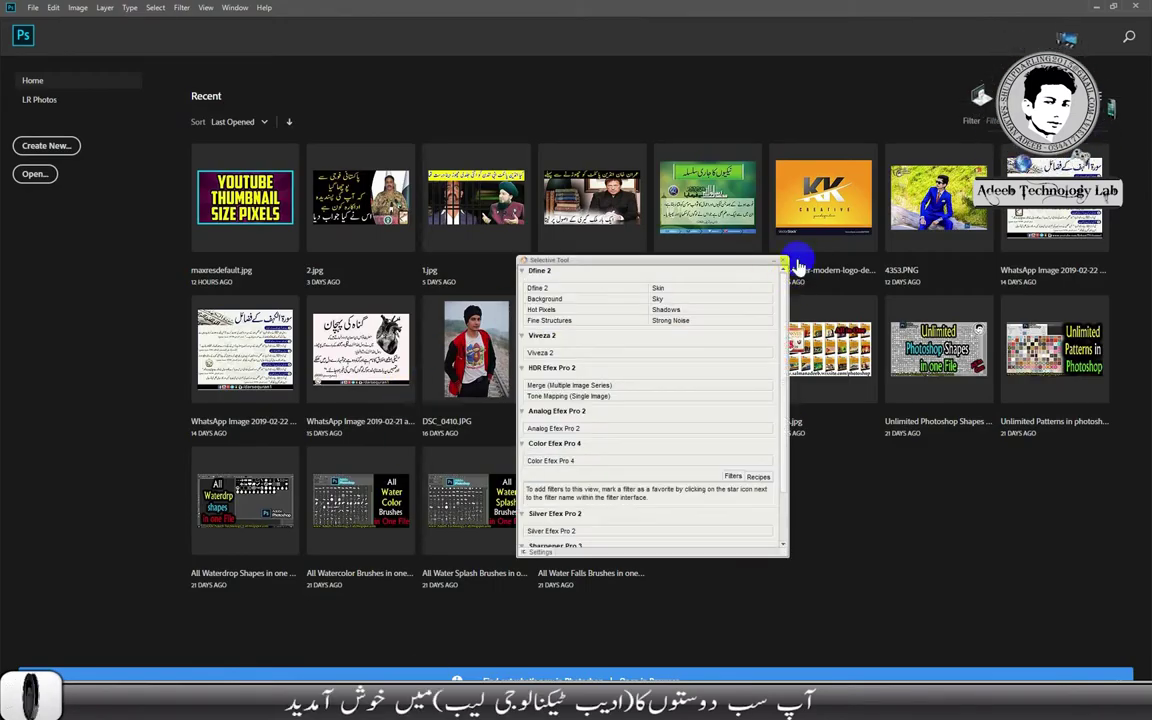
Close the Selective Tool panel and open the recent maxresdefault.jpg image.
{"action": "left_click", "coordinate": [779, 262]}
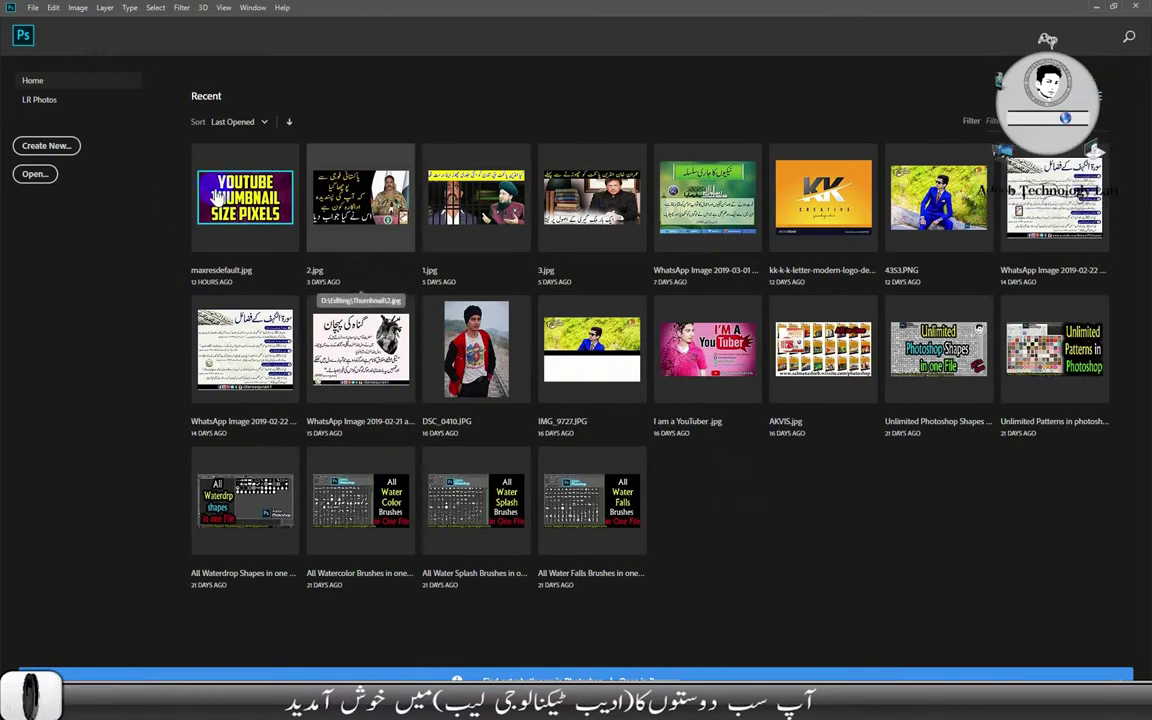
{"action": "left_click", "coordinate": [176, 215]}
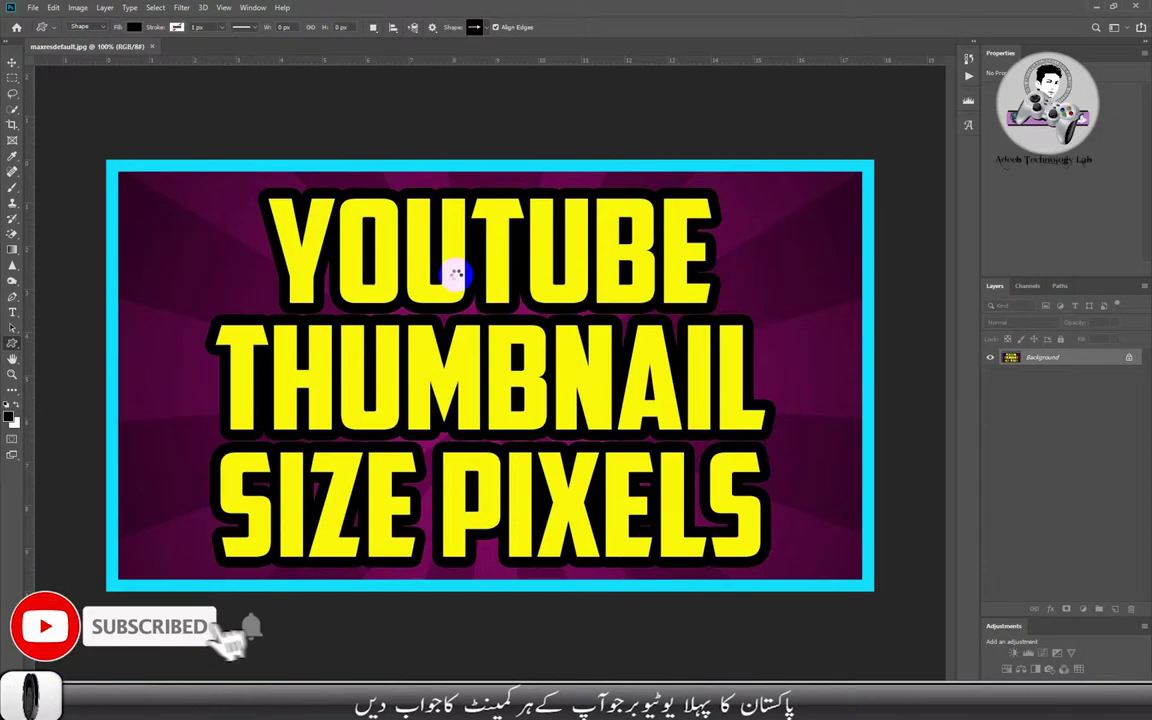
{"action": "scroll", "coordinate": [489, 296], "scroll_direction": "up", "scroll_amount": 2}
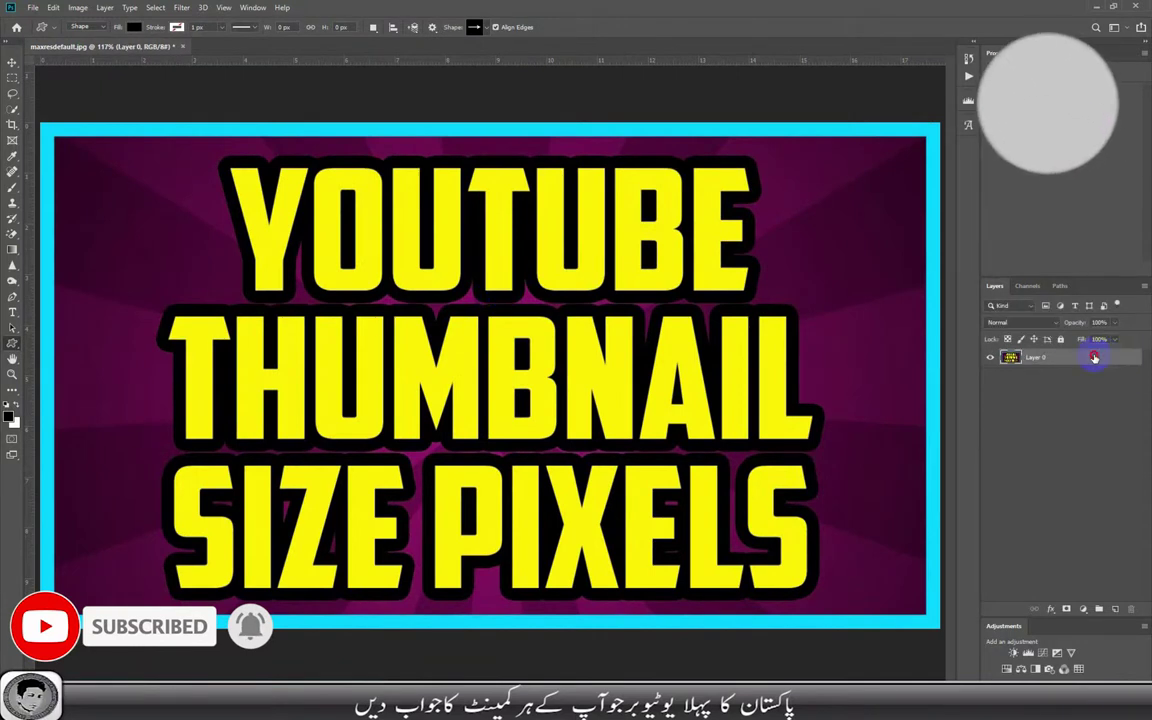
Give Layer 0 a white Color Overlay layer style.
{"action": "double_click", "coordinate": [1094, 358]}
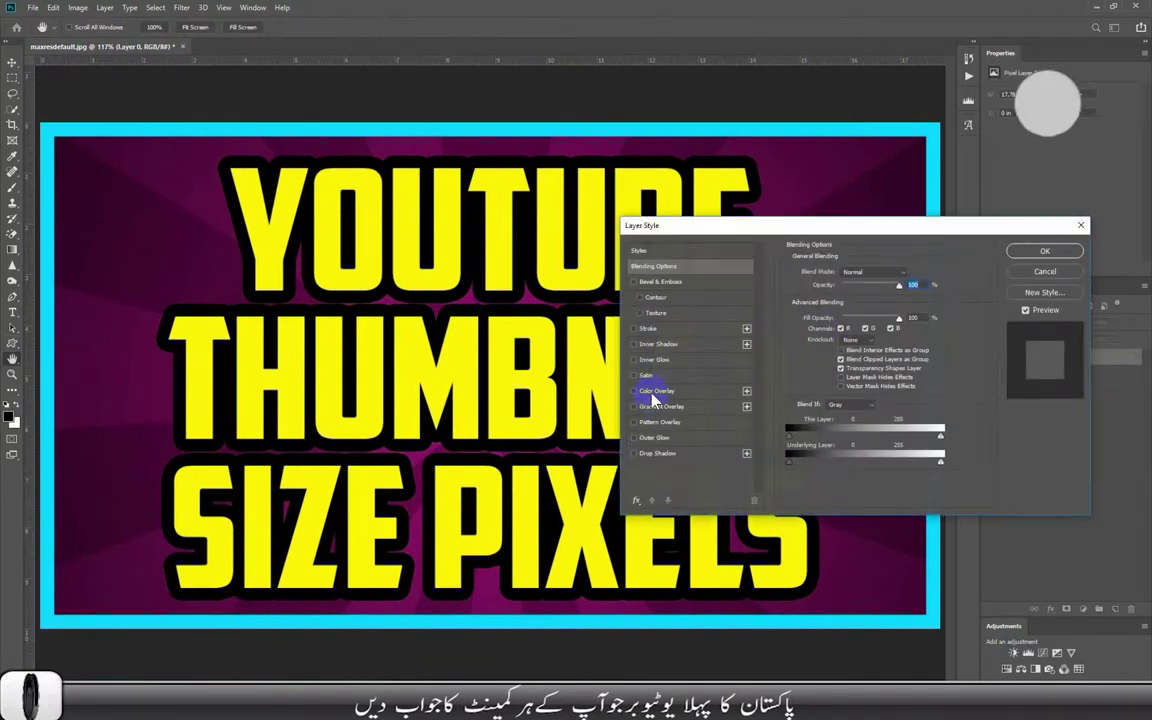
{"action": "left_click", "coordinate": [655, 392]}
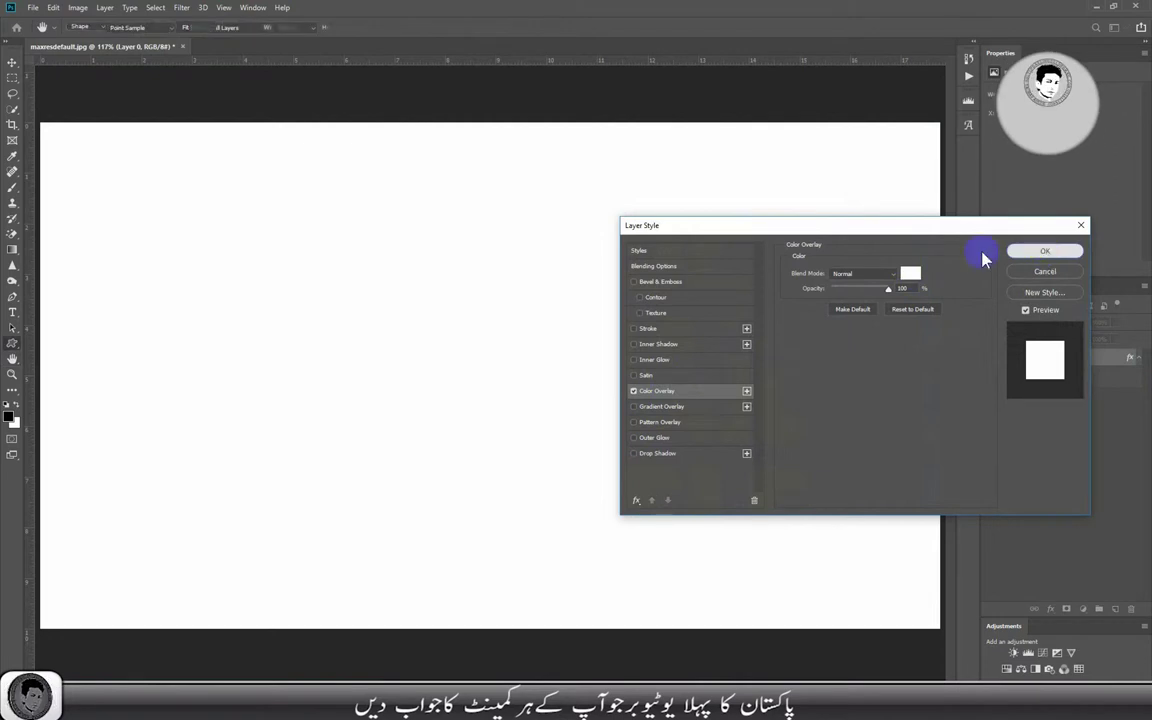
{"action": "left_click", "coordinate": [1044, 251]}
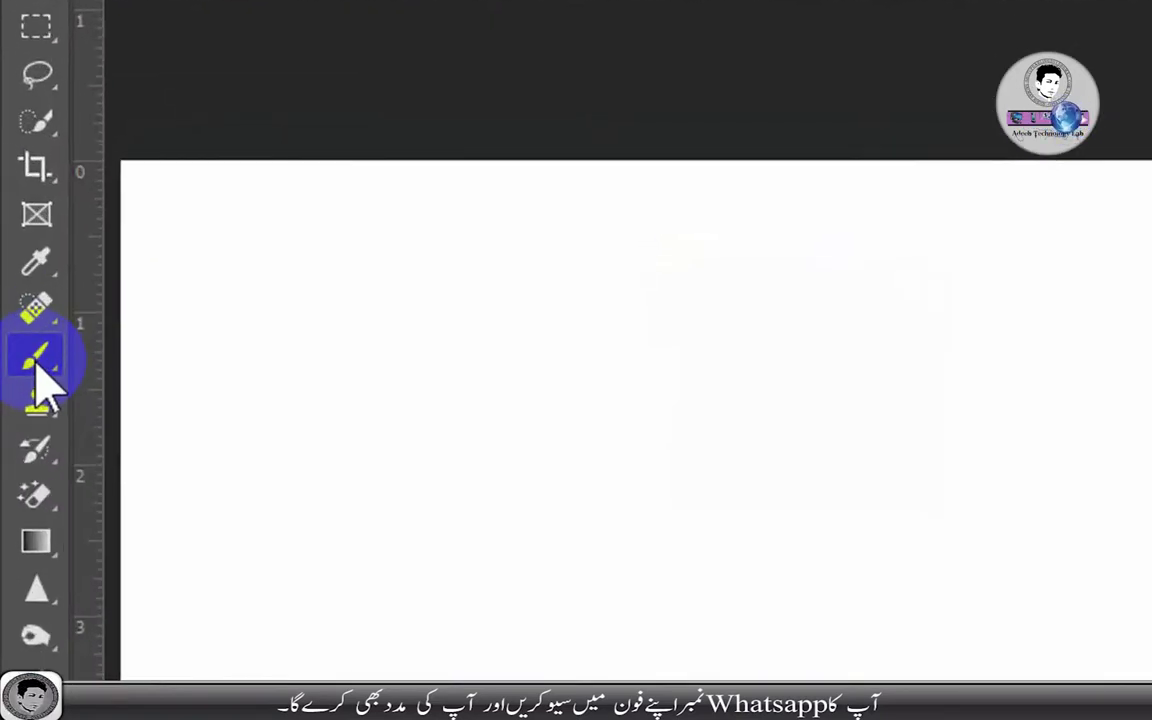
With the Brush tool, delete the Water Drop brush group and its brushes.
{"action": "left_click", "coordinate": [36, 360]}
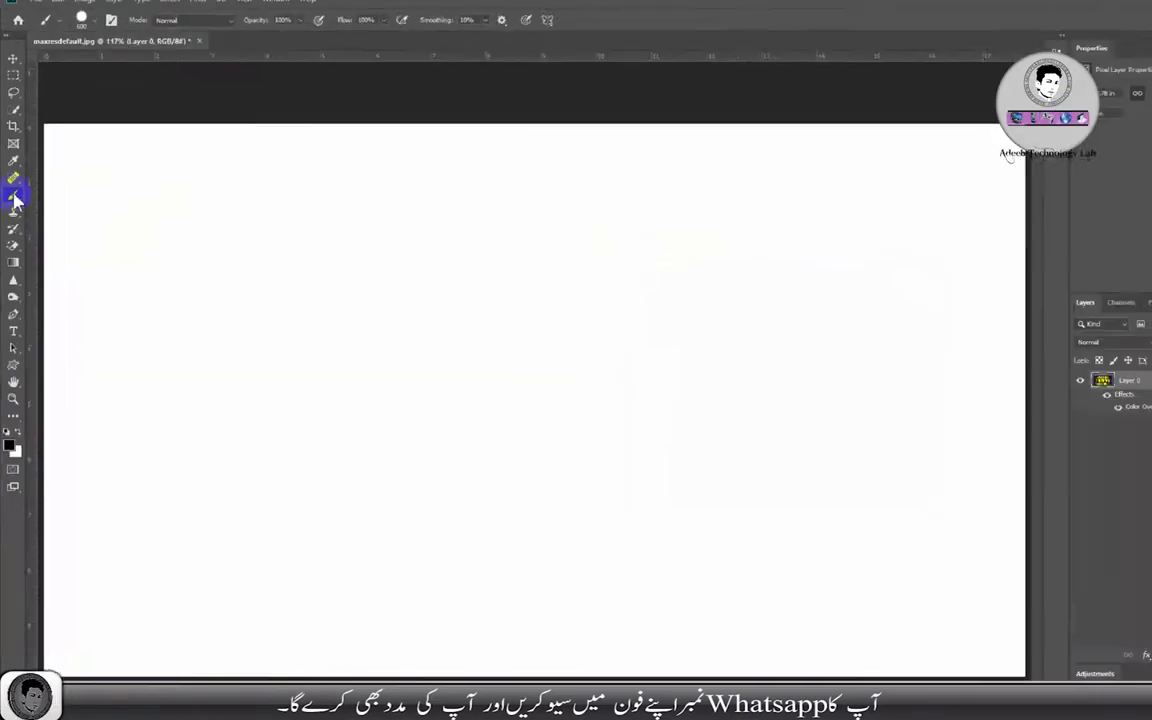
{"action": "left_click", "coordinate": [84, 28]}
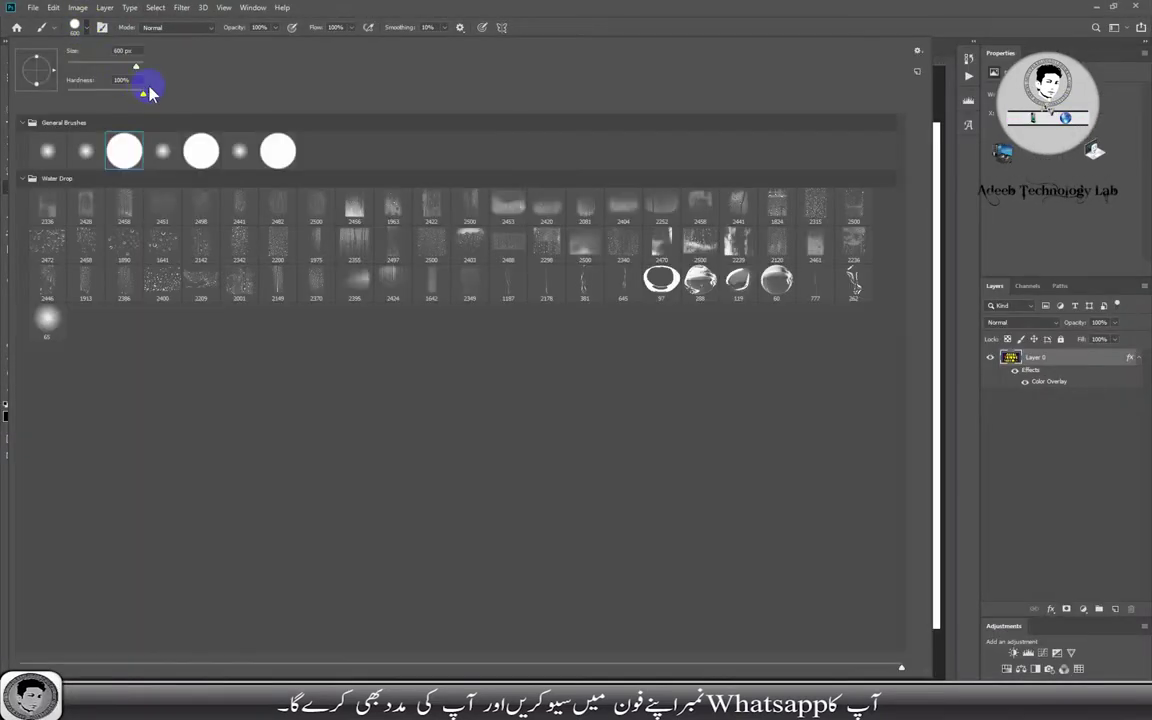
{"action": "left_click", "coordinate": [593, 177]}
{"action": "left_click", "coordinate": [918, 49]}
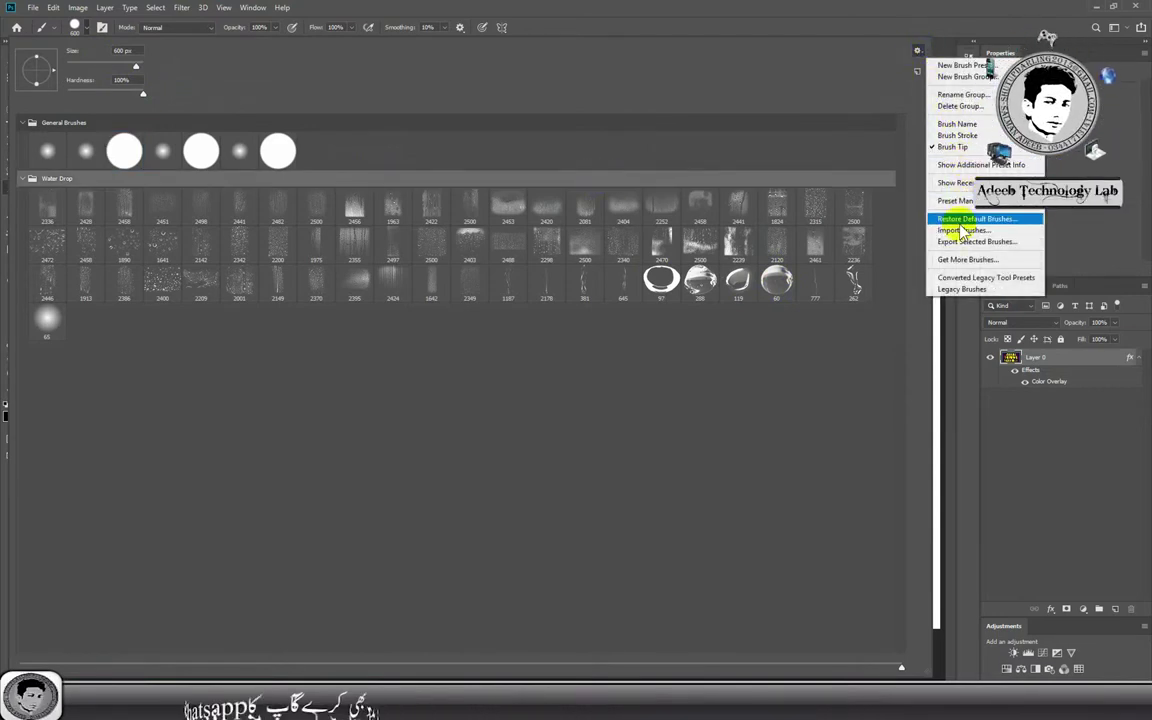
{"action": "left_click", "coordinate": [957, 106]}
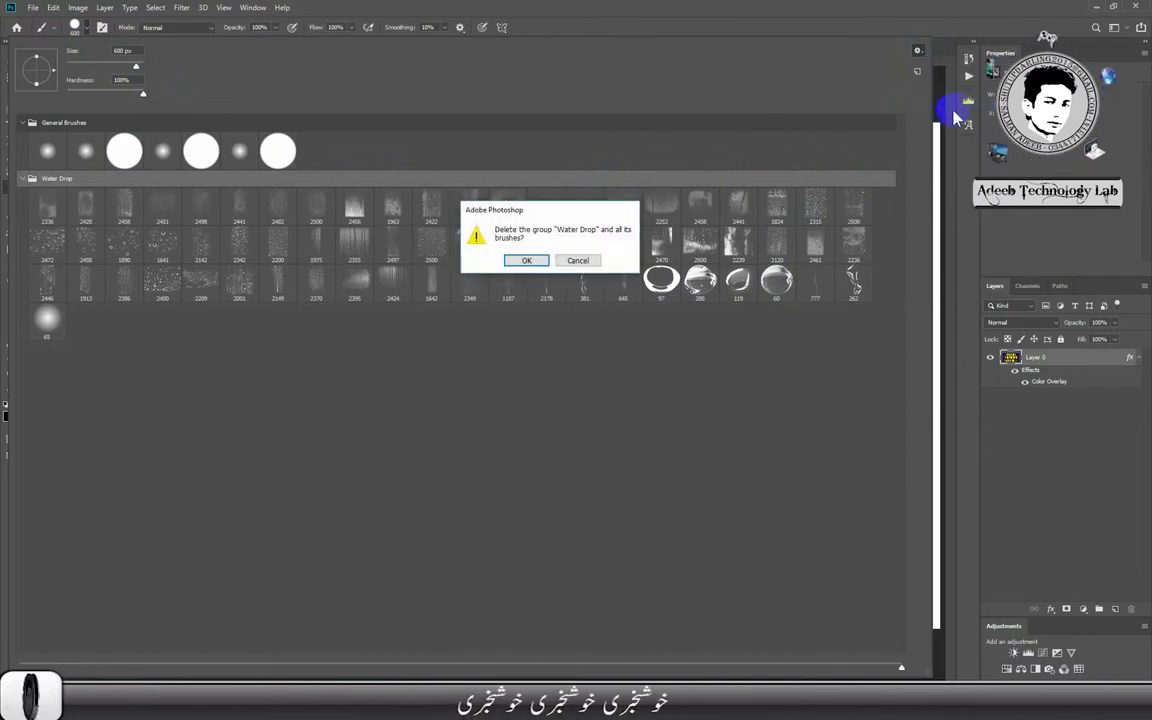
{"action": "left_click", "coordinate": [528, 260]}
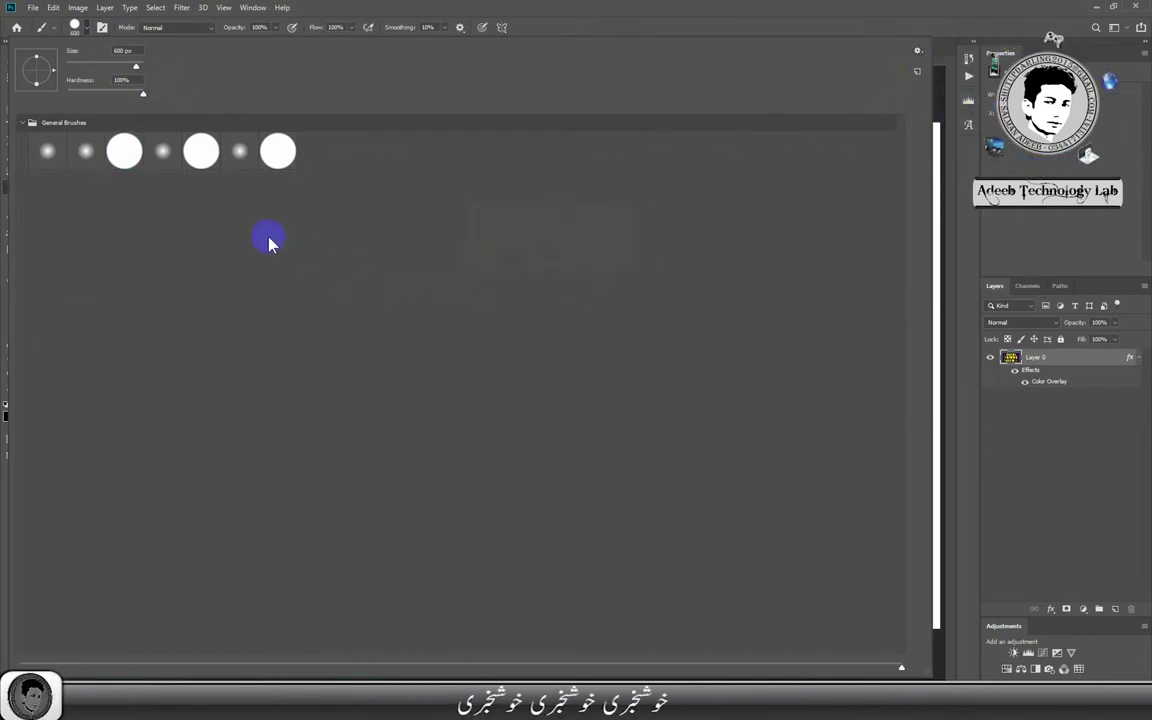
Import the Water Color Brushes .abr file into the brush presets.
{"action": "left_click", "coordinate": [55, 123]}
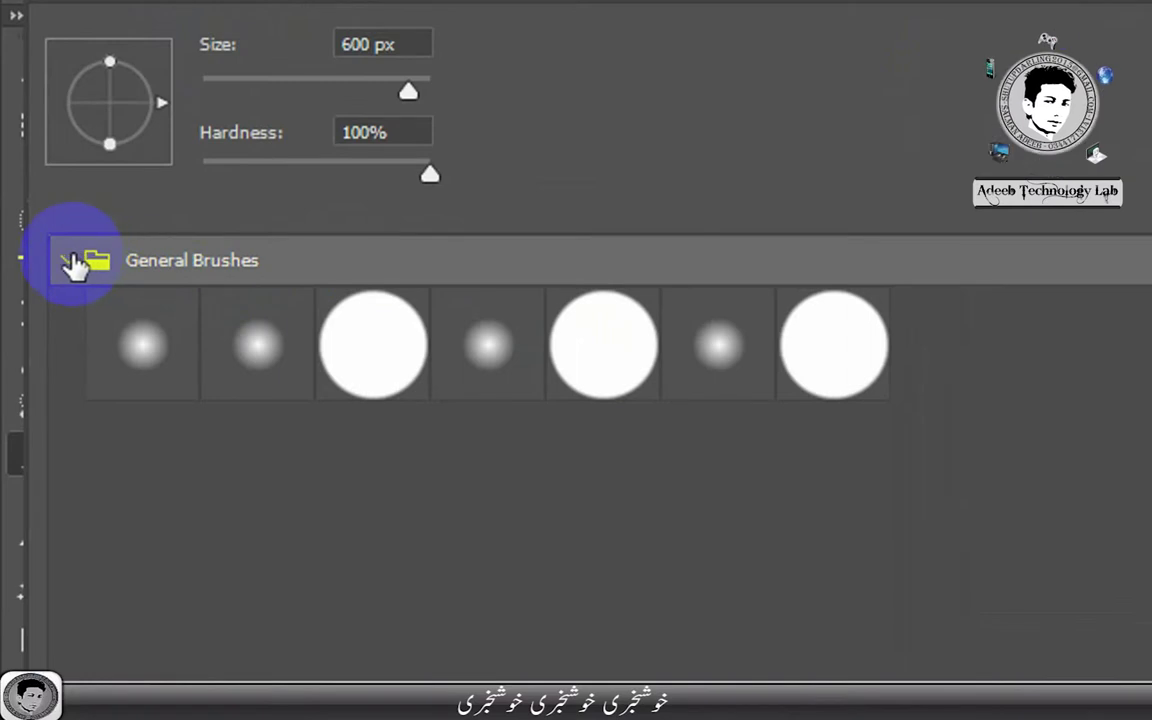
{"action": "left_click", "coordinate": [66, 262]}
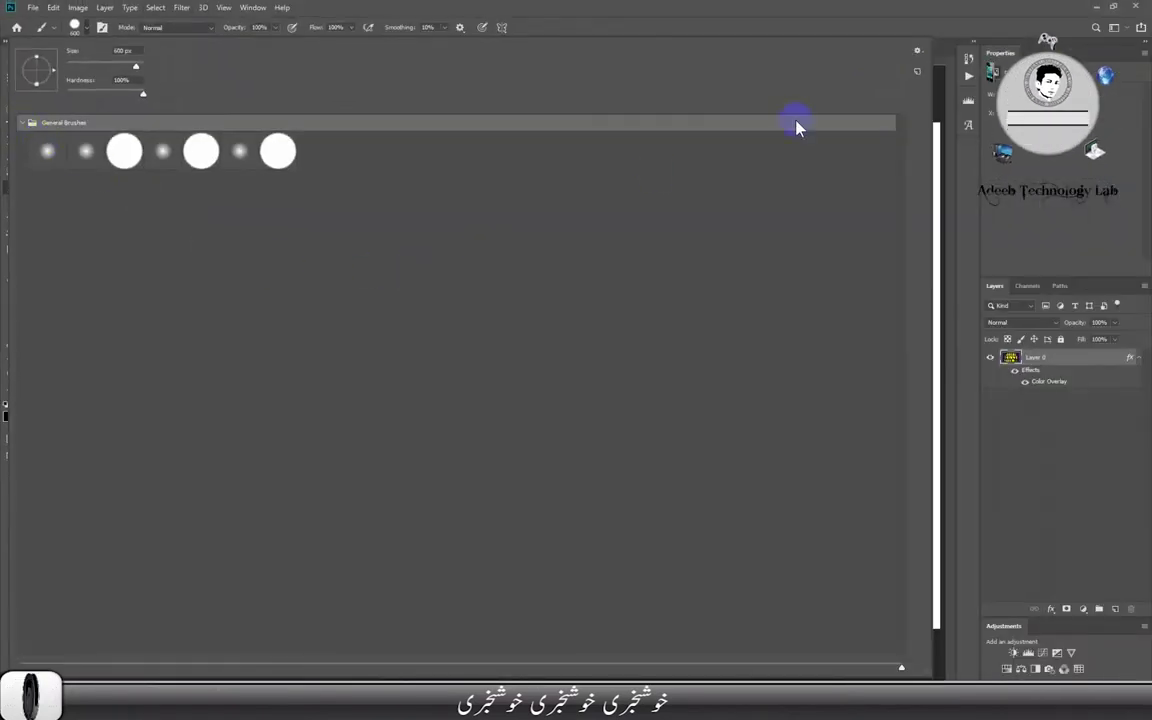
{"action": "left_click", "coordinate": [914, 53]}
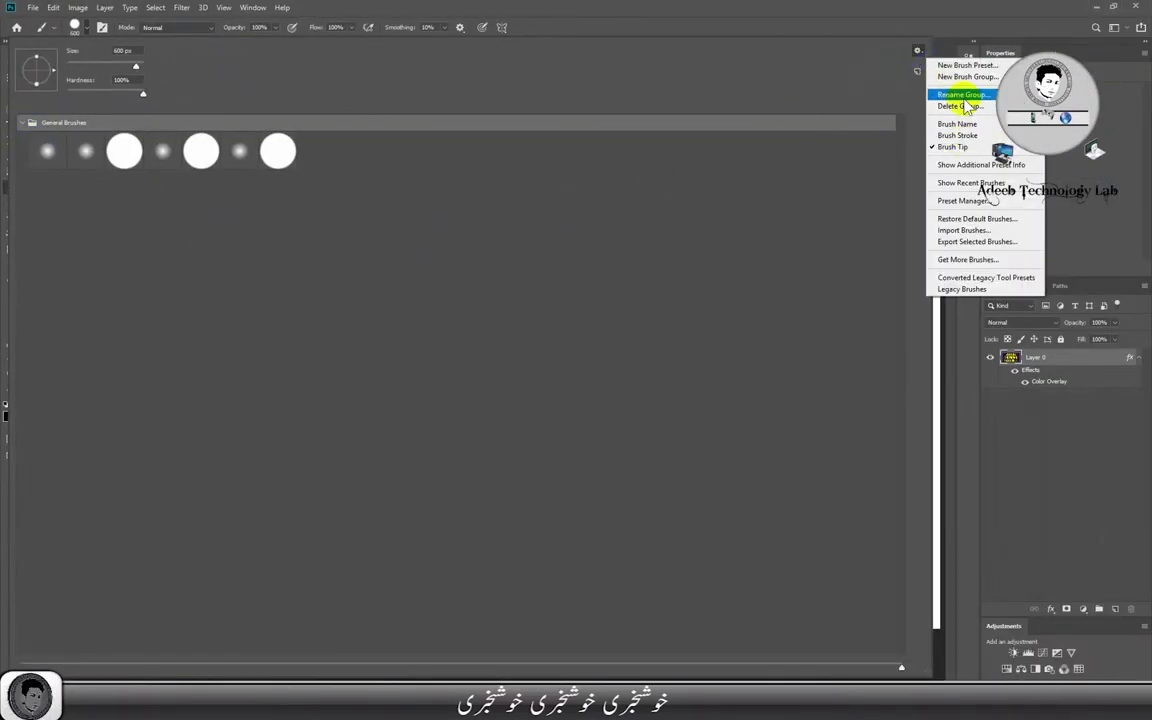
{"action": "left_click", "coordinate": [1008, 233]}
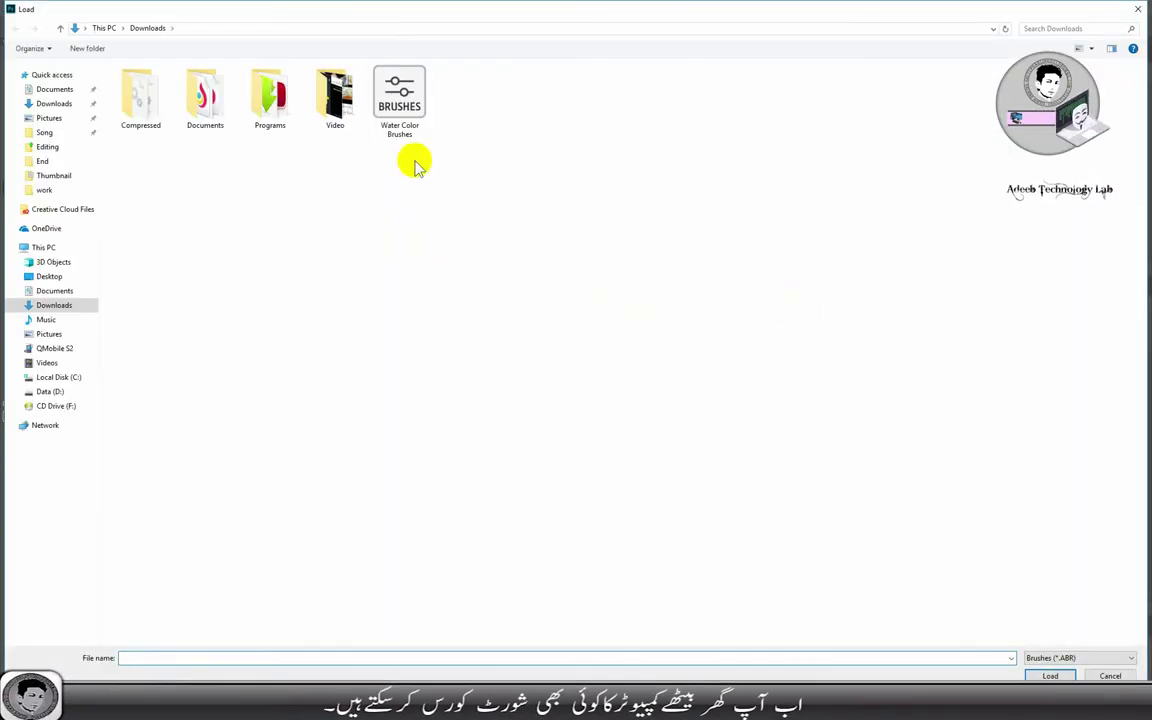
{"action": "left_click", "coordinate": [397, 101]}
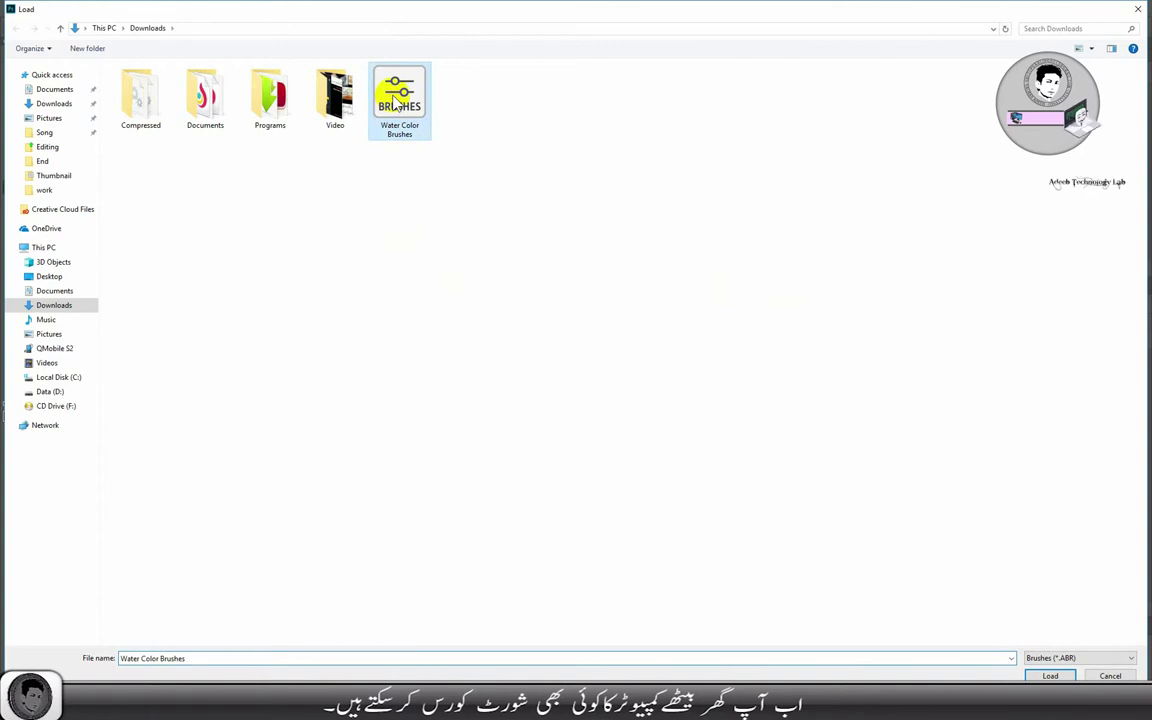
{"action": "scroll", "coordinate": [420, 120], "scroll_direction": "up", "scroll_amount": 3, "text": "ctrl"}
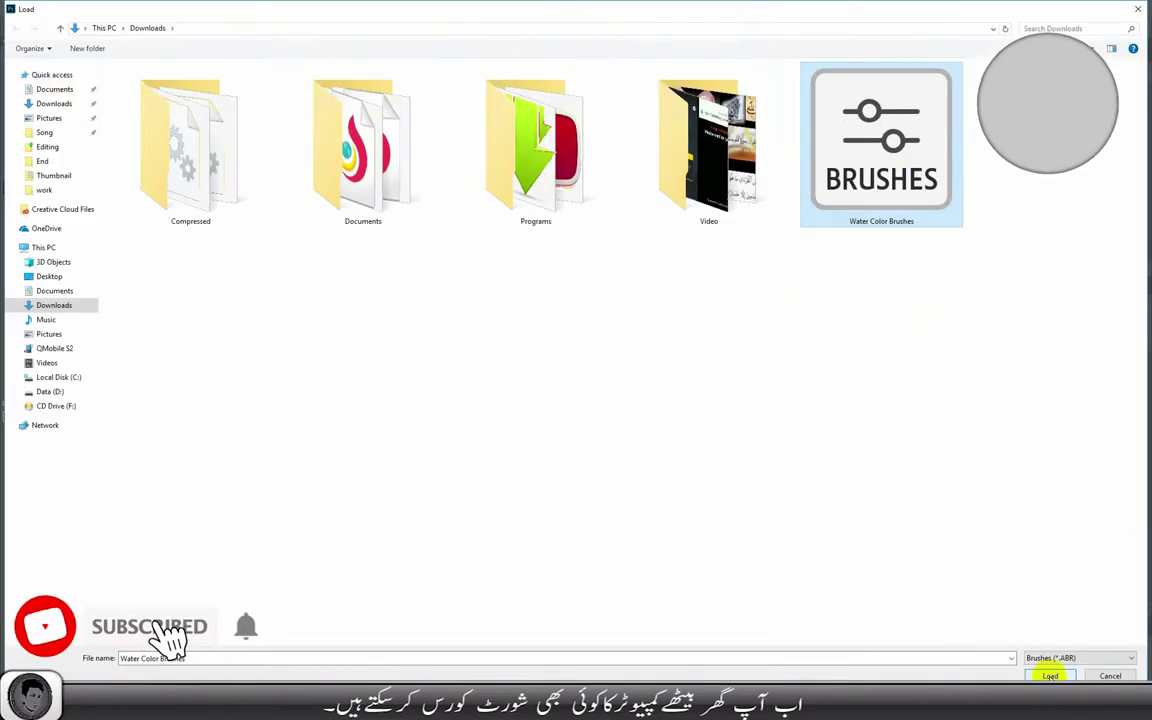
{"action": "left_click", "coordinate": [1050, 676]}
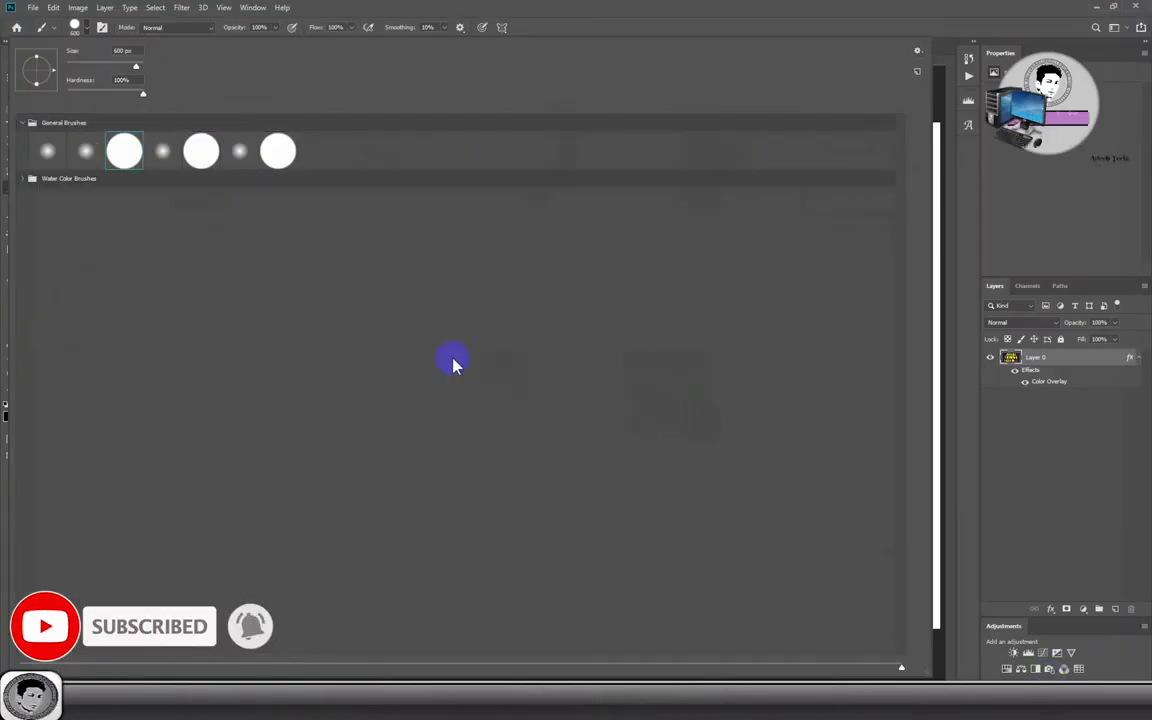
Expand the Water Color Brushes group and choose brush 504.
{"action": "left_click", "coordinate": [19, 180]}
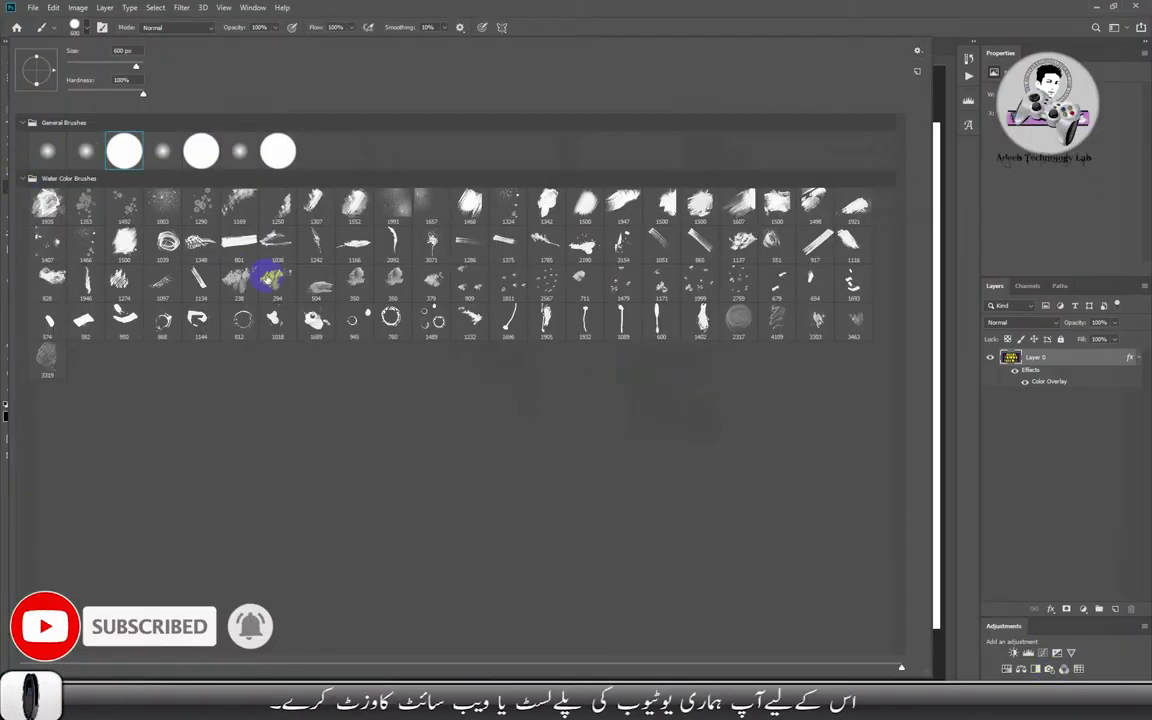
{"action": "left_click", "coordinate": [578, 276]}
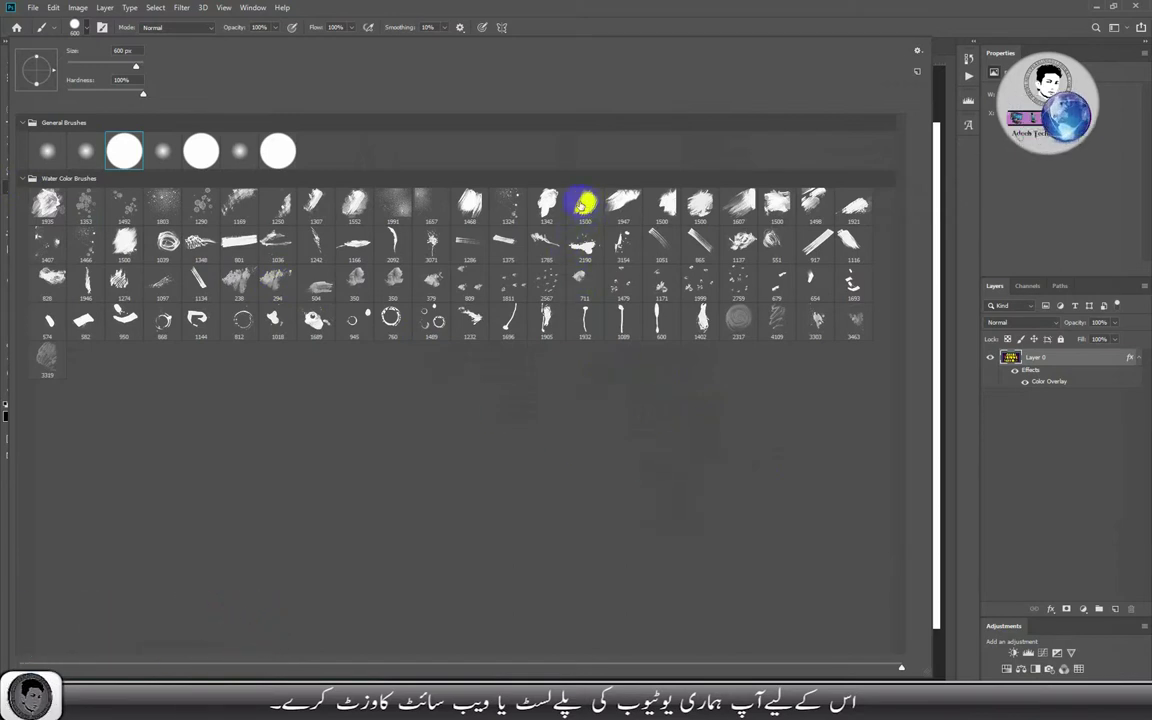
{"action": "double_click", "coordinate": [316, 290]}
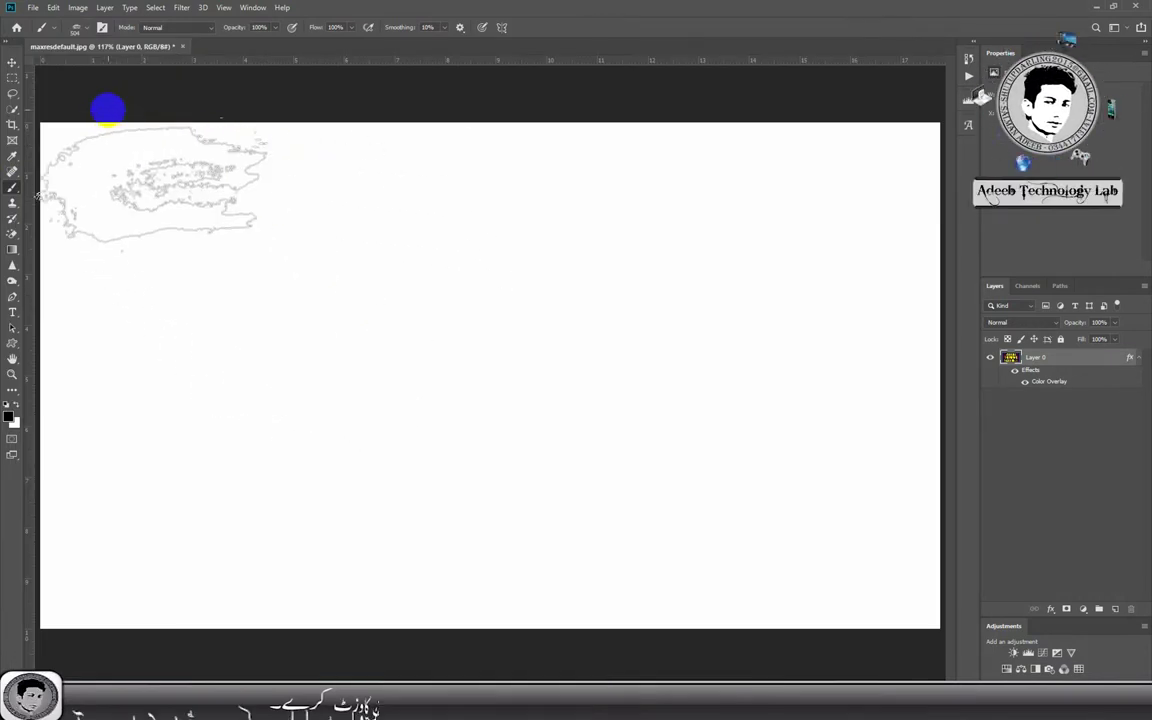
Add a new layer and paint a grey watercolor wash in the upper-left.
{"action": "left_click", "coordinate": [1016, 372]}
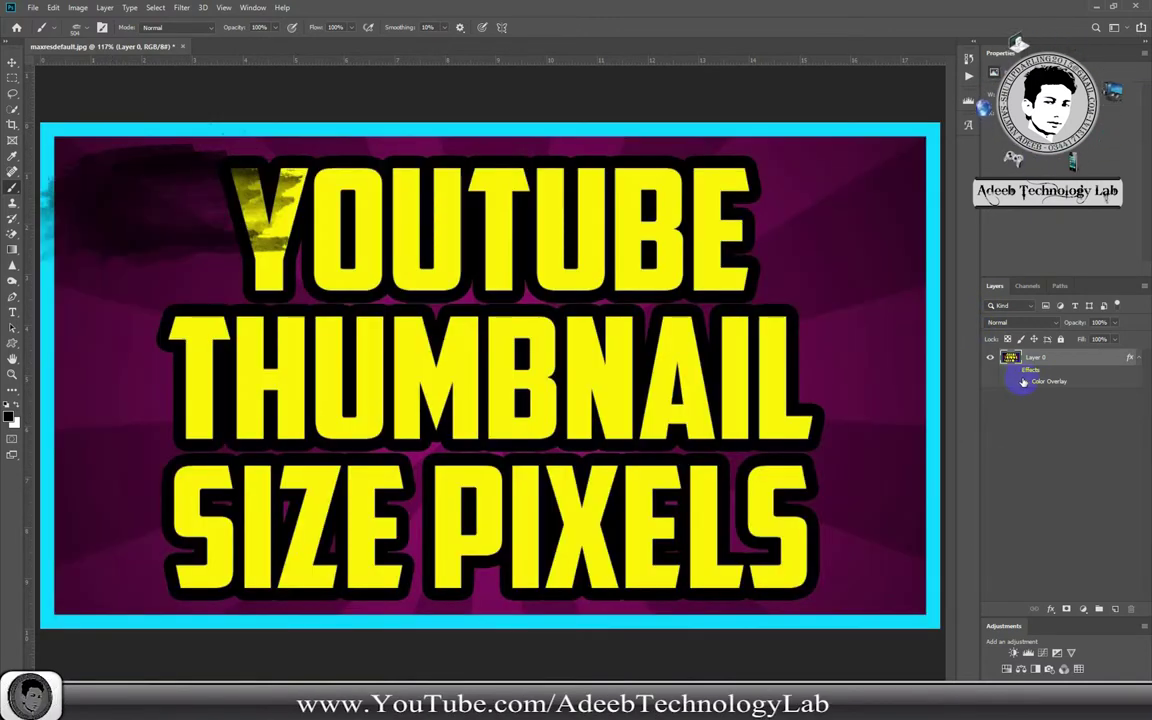
{"action": "left_click", "coordinate": [1024, 382]}
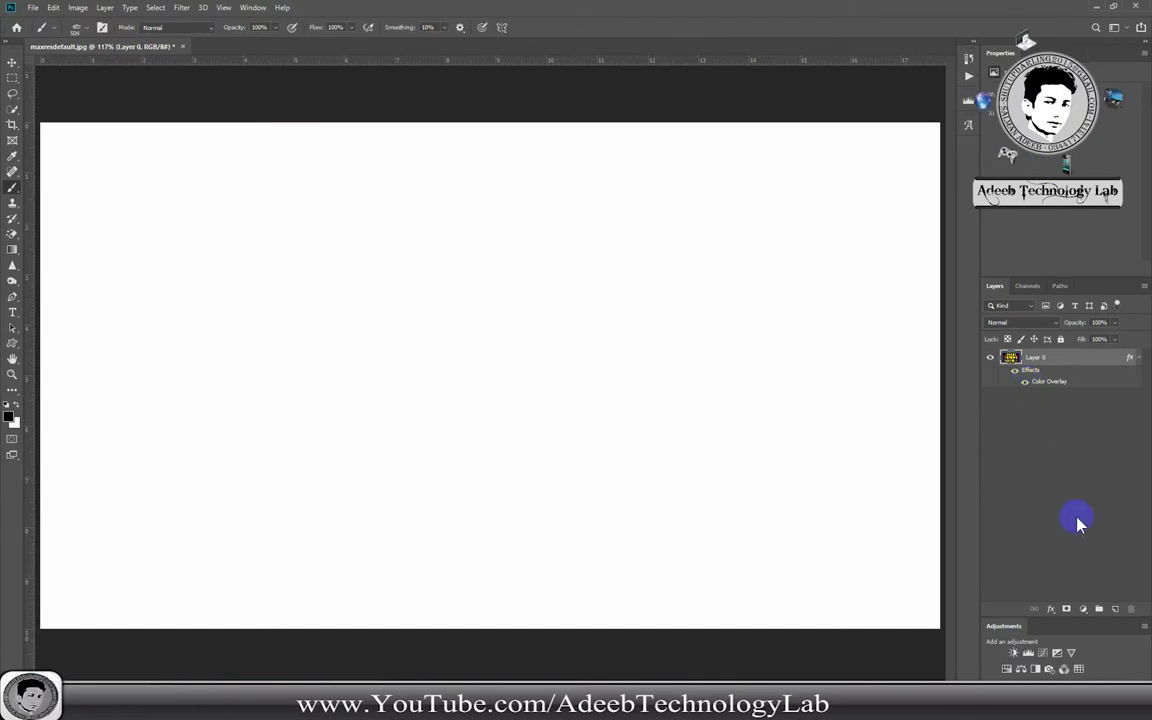
{"action": "left_click", "coordinate": [1115, 609]}
{"action": "left_click_drag", "start_coordinate": [219, 141], "coordinate": [147, 88]}
{"action": "left_click", "coordinate": [190, 148]}
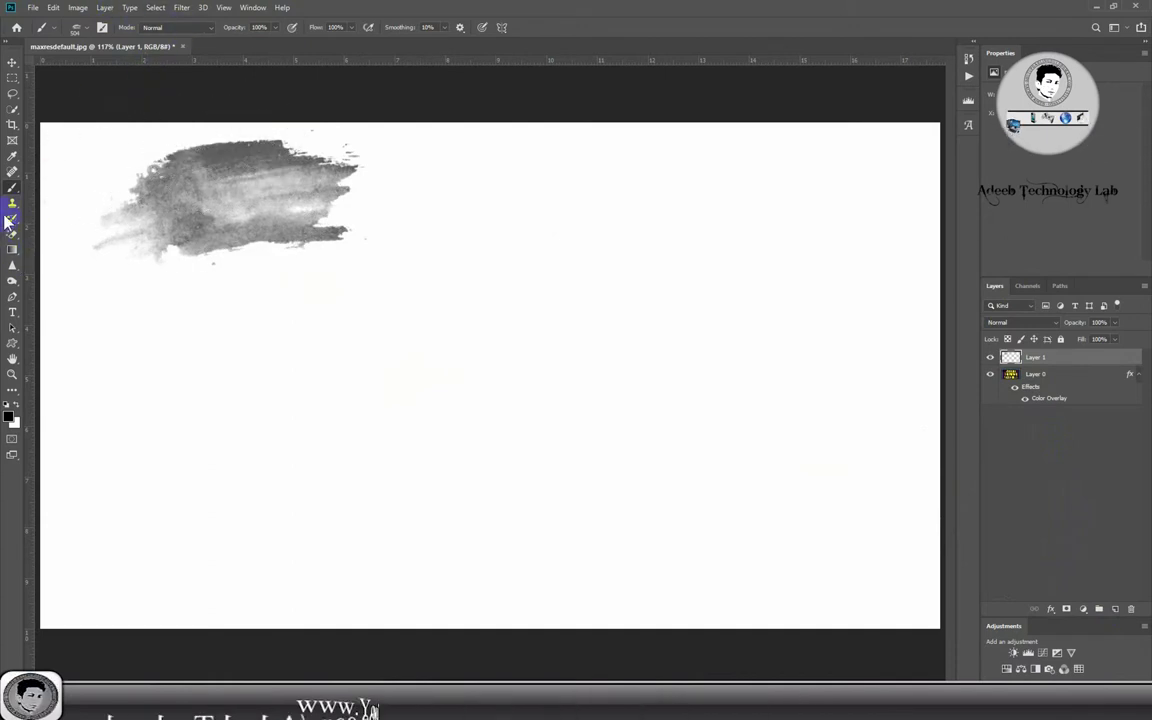
Switch to watercolor brush 3071 sized 400 px.
{"action": "left_click", "coordinate": [13, 170]}
{"action": "left_click", "coordinate": [86, 27]}
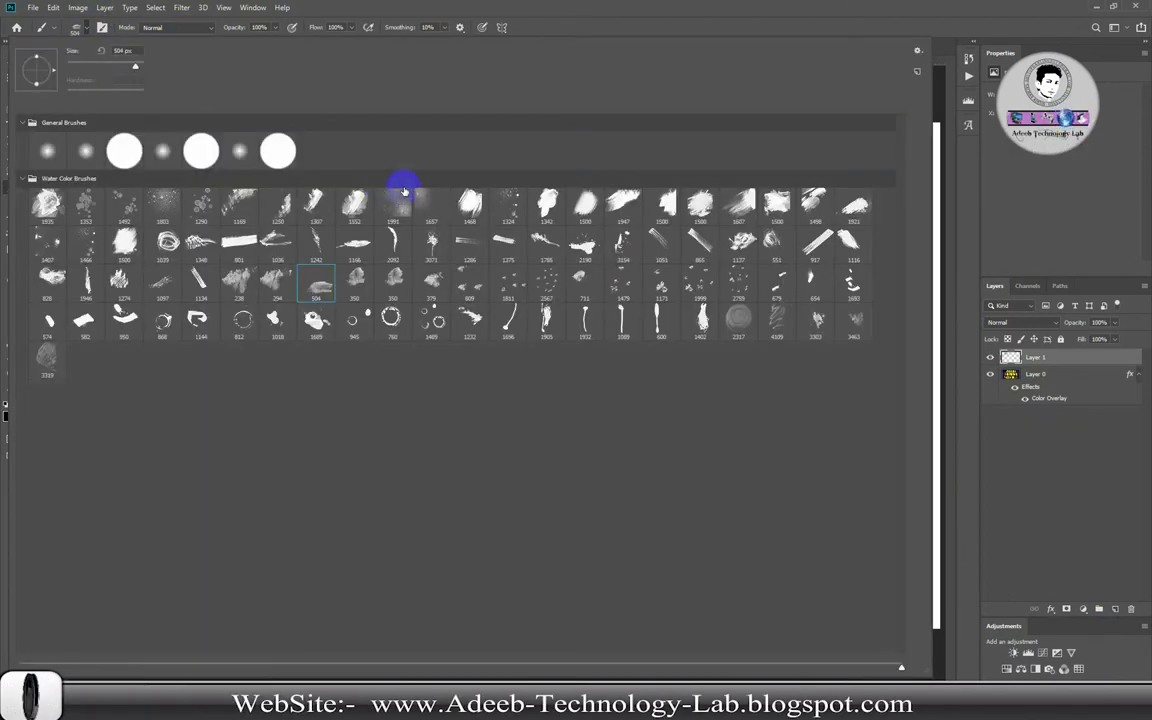
{"action": "double_click", "coordinate": [429, 245]}
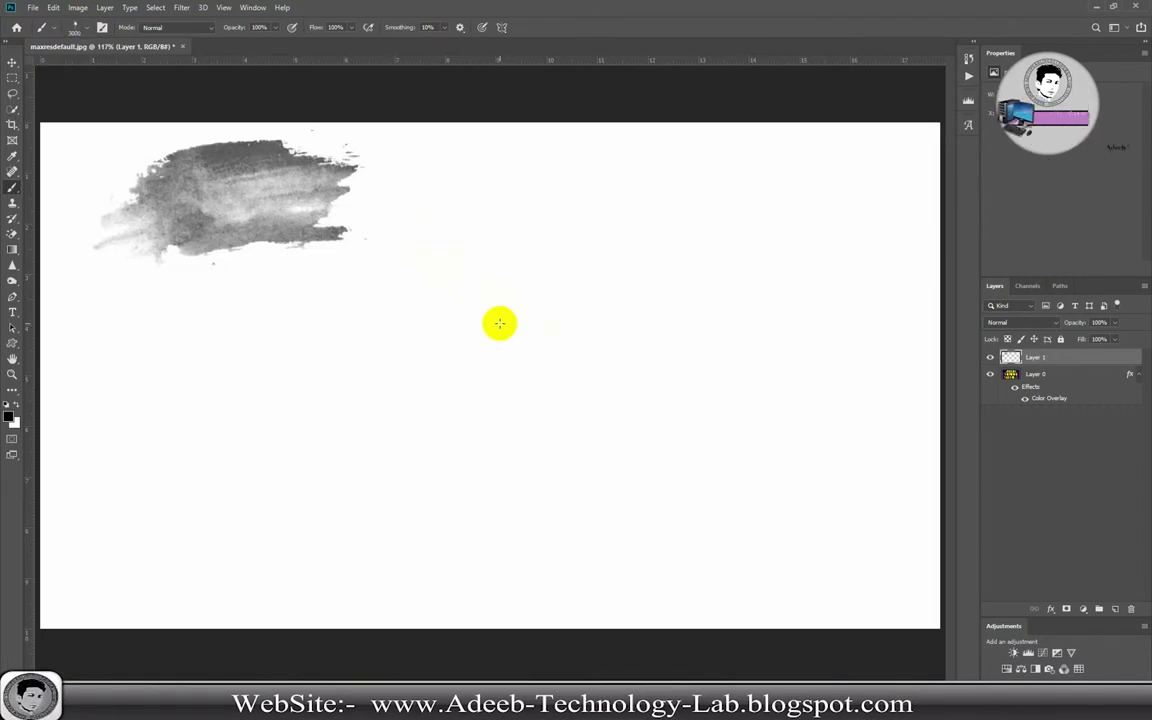
{"action": "key", "text": "bracketleft"}
{"action": "key", "text": "bracketleft"}
{"action": "key", "text": "bracketleft"}
{"action": "key", "text": "bracketright"}
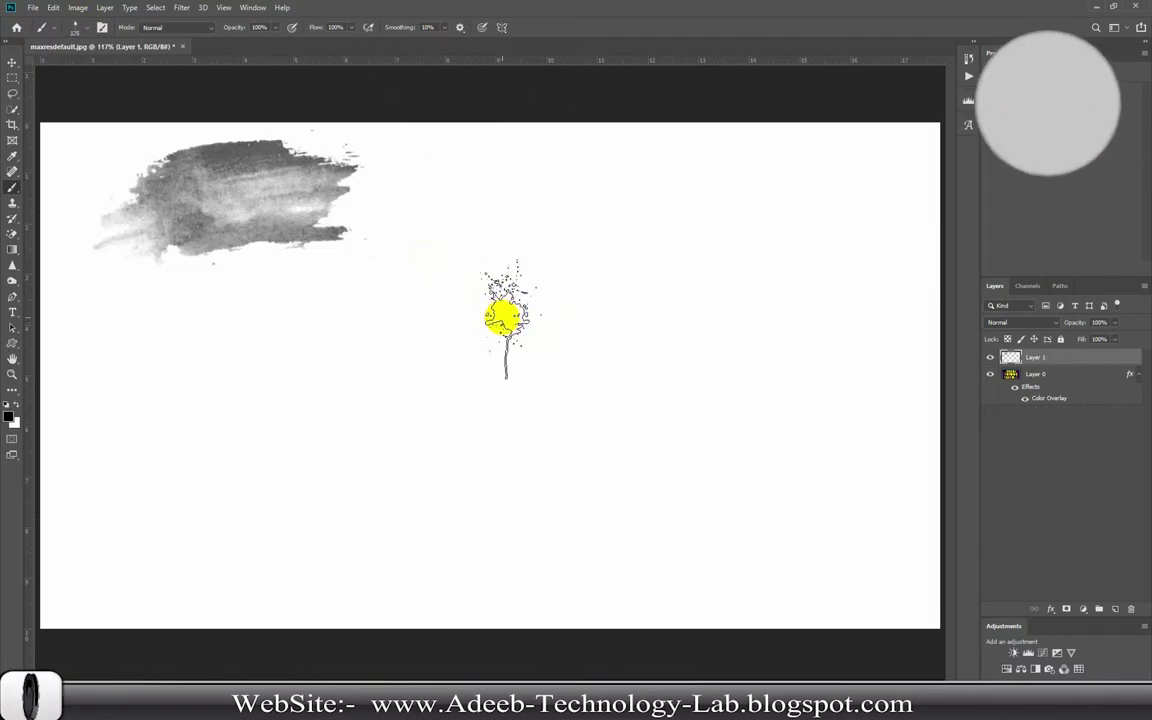
{"action": "key", "text": "bracketright"}
{"action": "key", "text": "bracketright"}
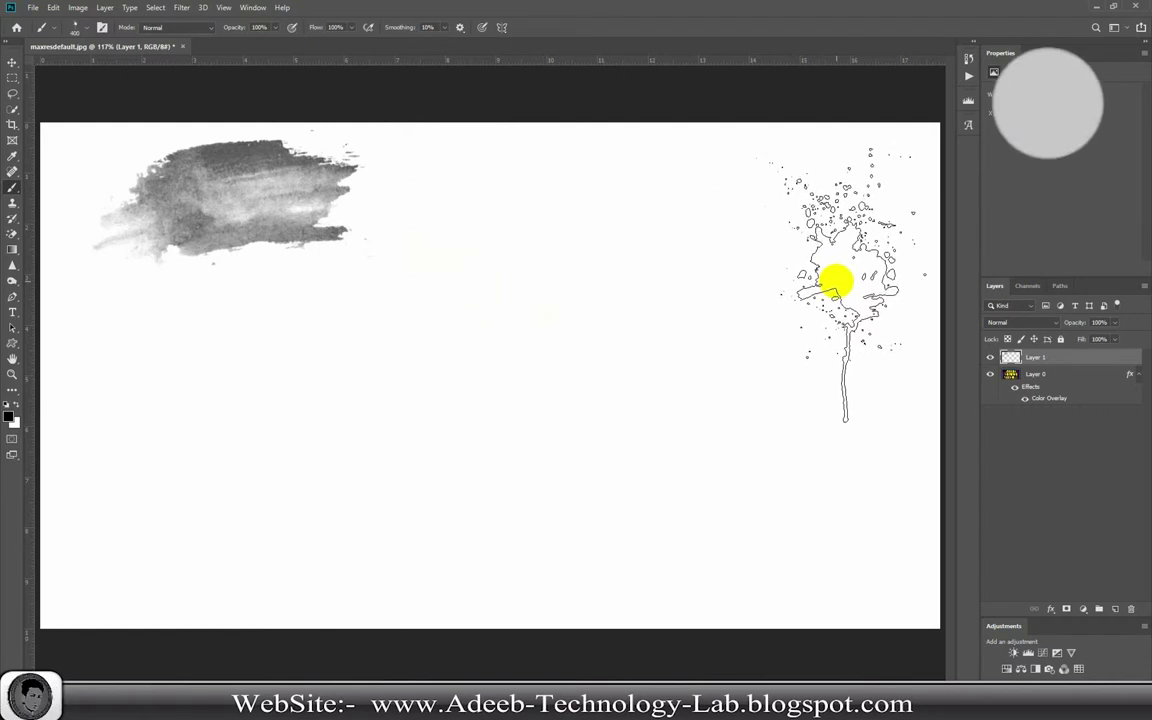
{"action": "key", "text": "bracketright"}
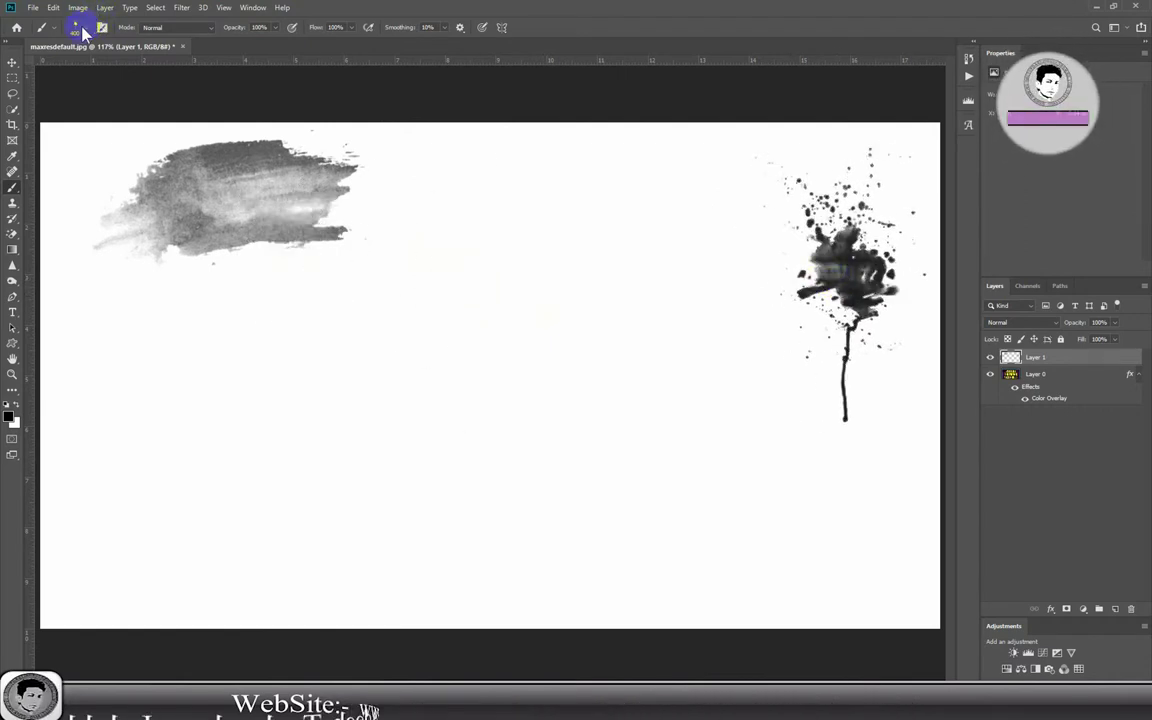
Stamp a dark streaky diagonal stroke across the upper middle with a smaller streaky brush.
{"action": "left_click", "coordinate": [80, 29]}
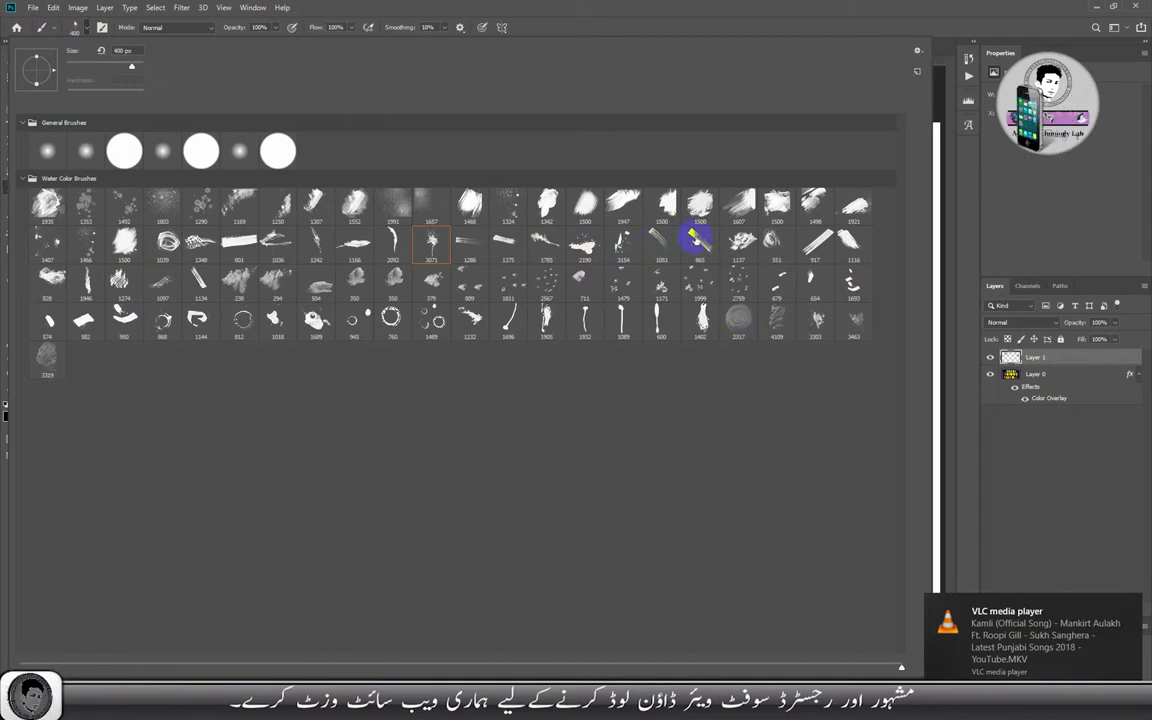
{"action": "double_click", "coordinate": [695, 237]}
{"action": "key", "text": "bracketleft"}
{"action": "key", "text": "bracketleft"}
{"action": "key", "text": "bracketleft"}
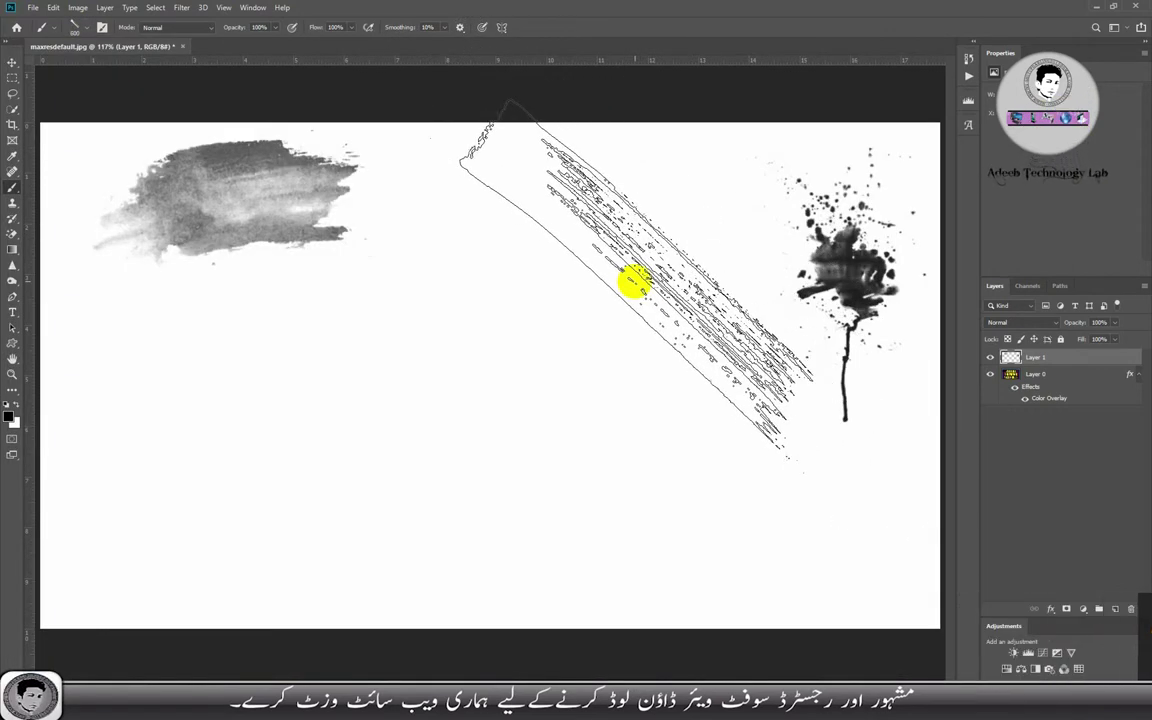
{"action": "left_click", "coordinate": [627, 283]}
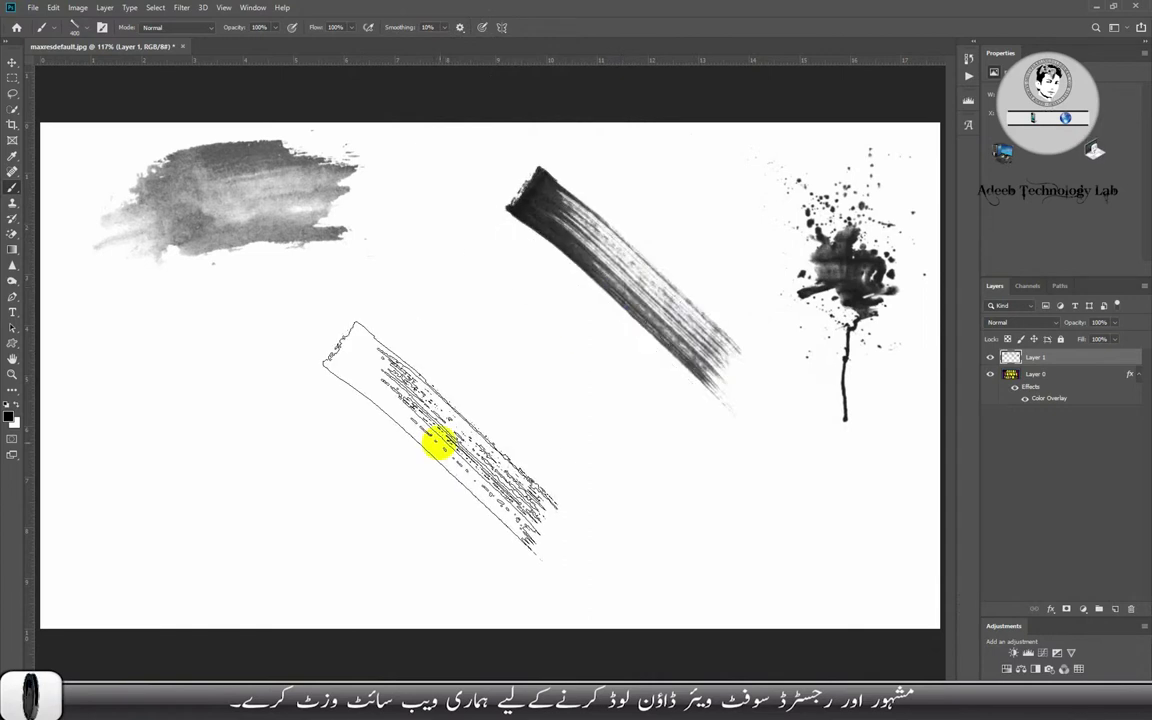
{"action": "left_click", "coordinate": [87, 28]}
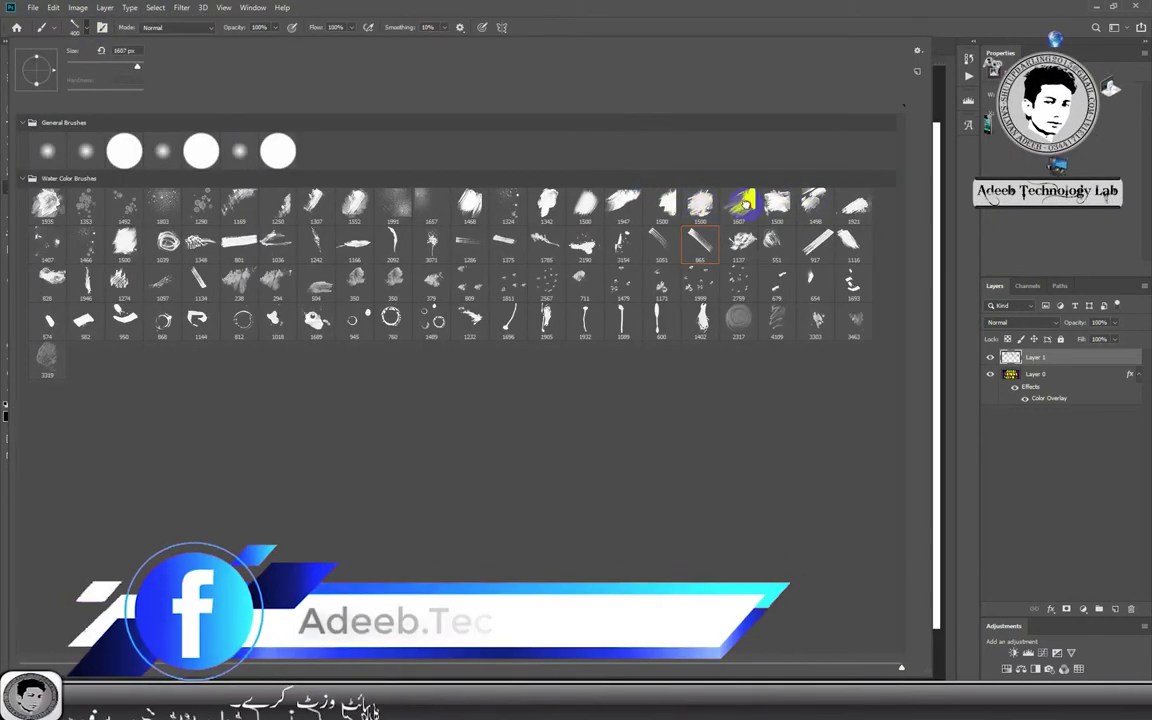
Paint a large dark wash over the lower right with a wide scatter brush.
{"action": "double_click", "coordinate": [746, 193]}
{"action": "mouse_move", "coordinate": [831, 386]}
{"action": "left_mouse_down"}
{"action": "mouse_move", "coordinate": [831, 453]}
{"action": "mouse_move", "coordinate": [820, 443]}
{"action": "left_mouse_up"}
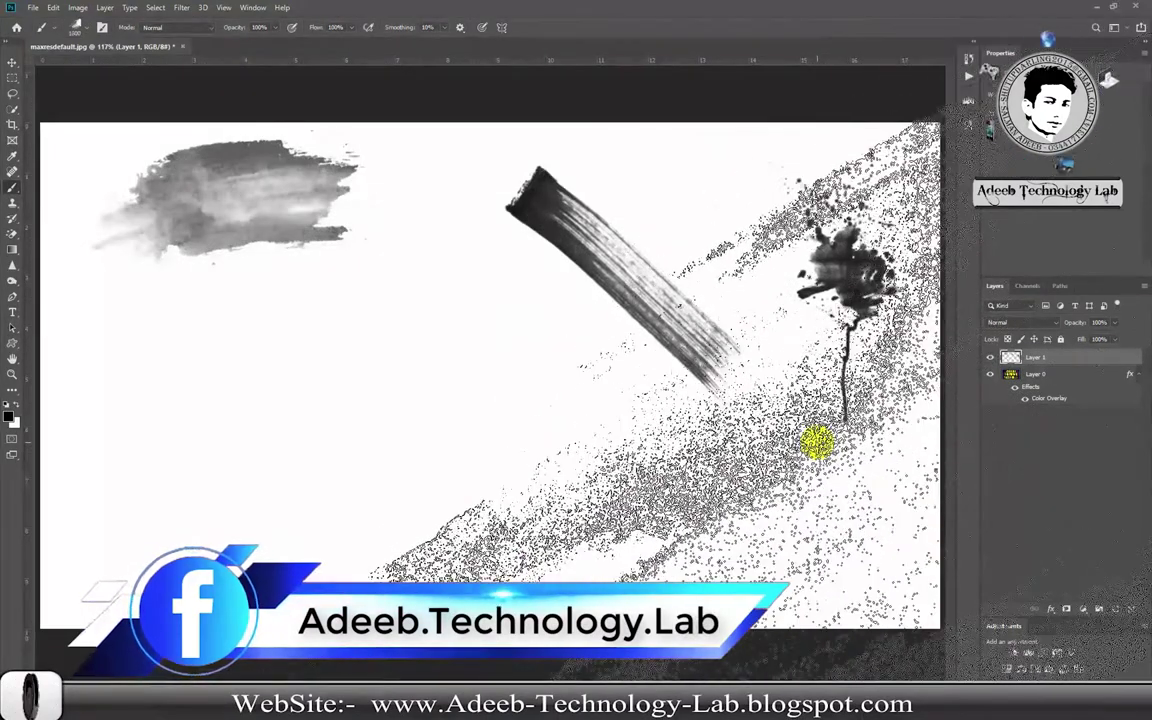
{"action": "key", "text": "bracketright"}
{"action": "key", "text": "bracketright"}
{"action": "key", "text": "bracketright"}
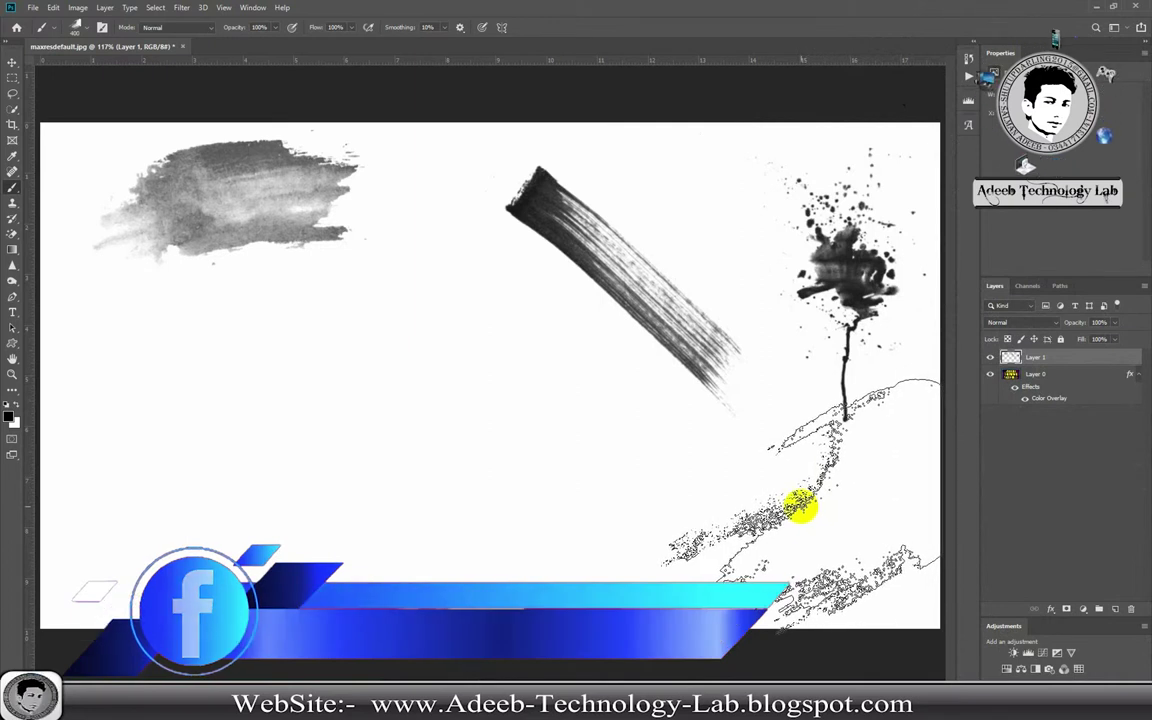
{"action": "left_click", "coordinate": [802, 507]}
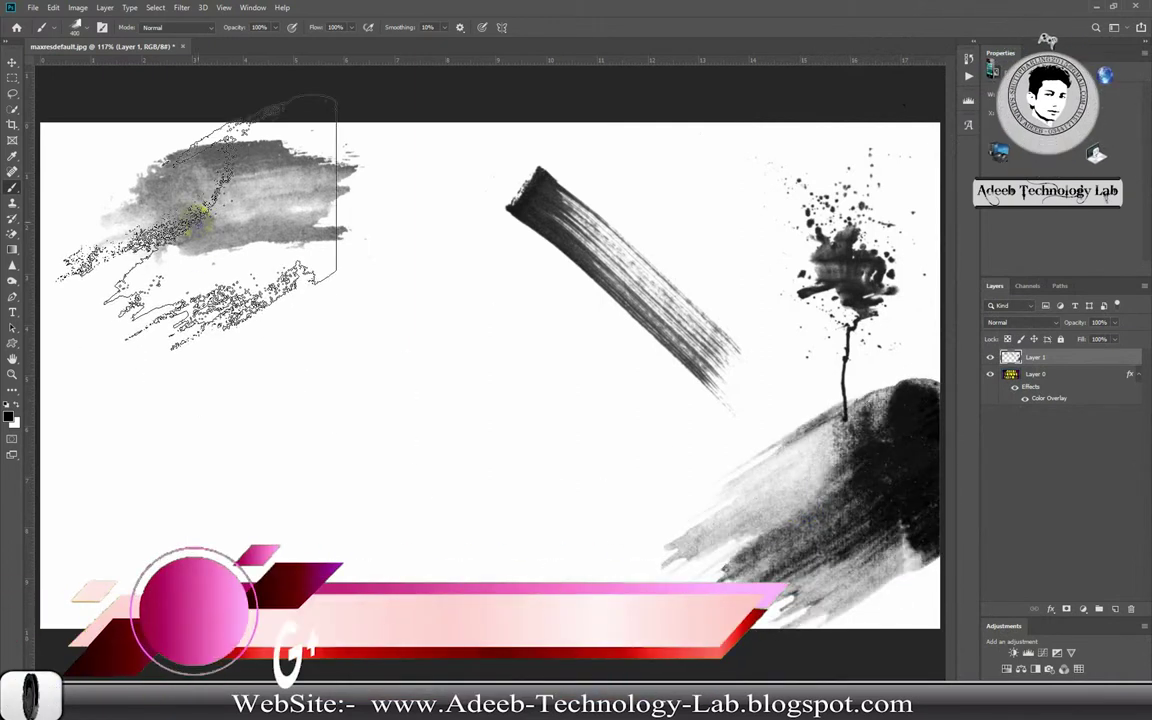
Stamp a large black blob left of centre with an enlarged blob brush.
{"action": "left_click", "coordinate": [77, 27]}
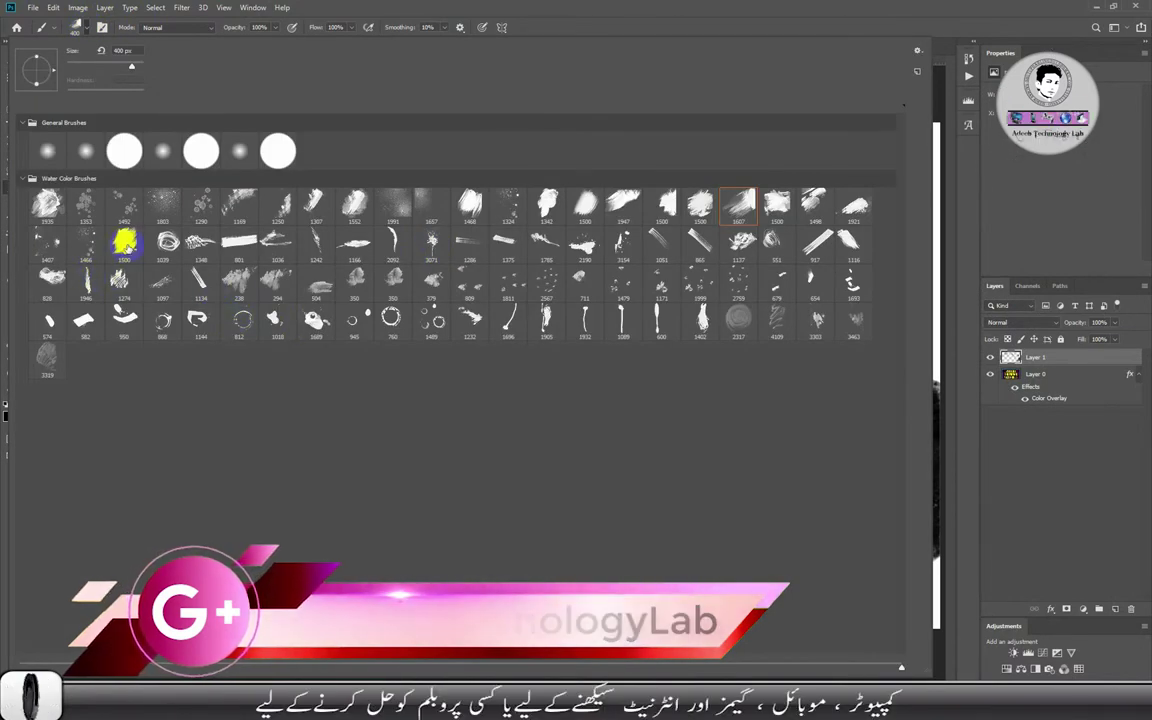
{"action": "double_click", "coordinate": [124, 242]}
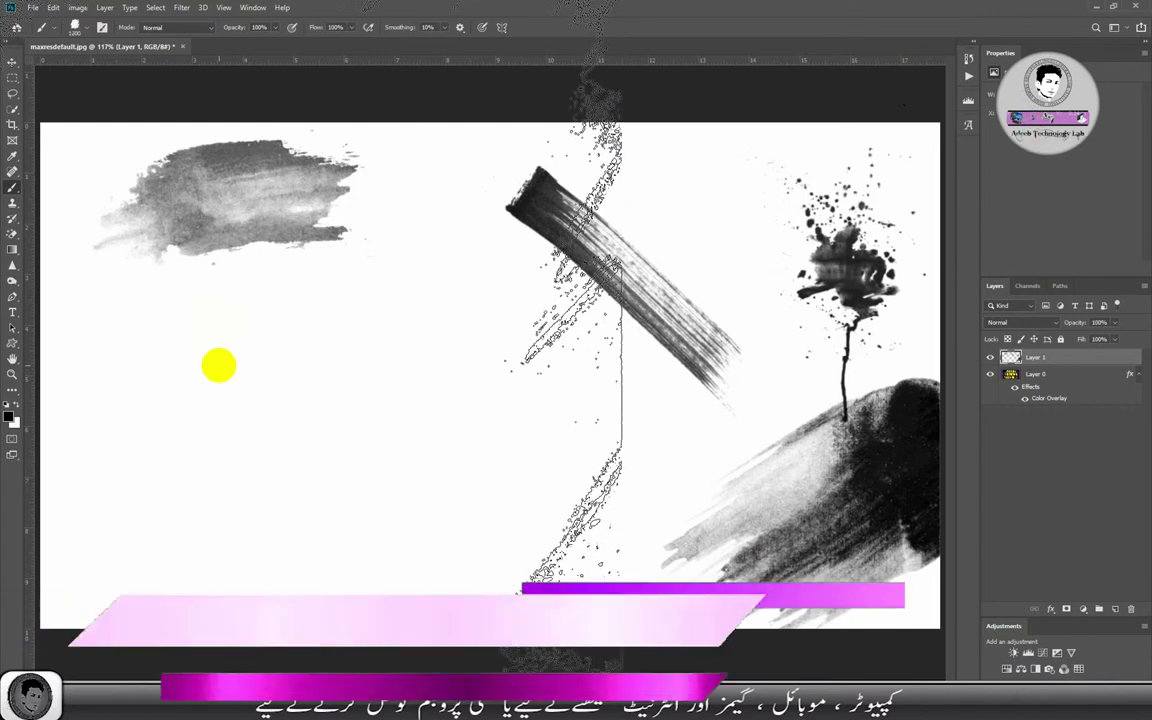
{"action": "key", "text": "bracketright"}
{"action": "key", "text": "bracketright"}
{"action": "key", "text": "bracketright"}
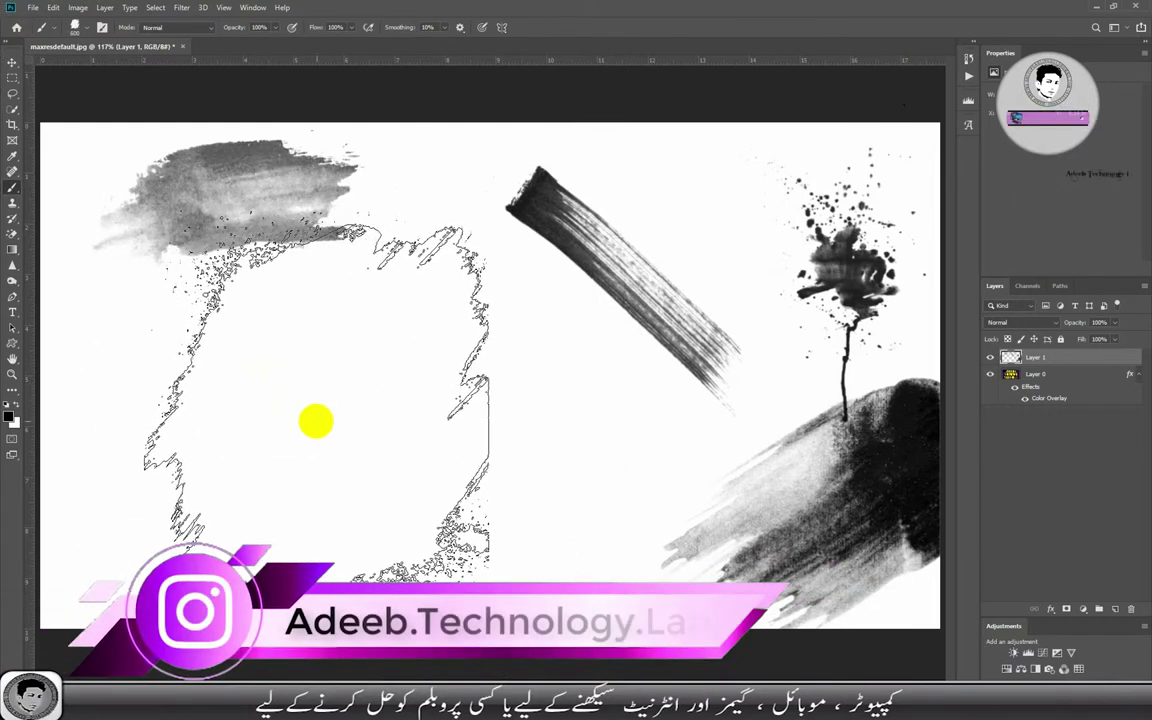
{"action": "left_click", "coordinate": [367, 436]}
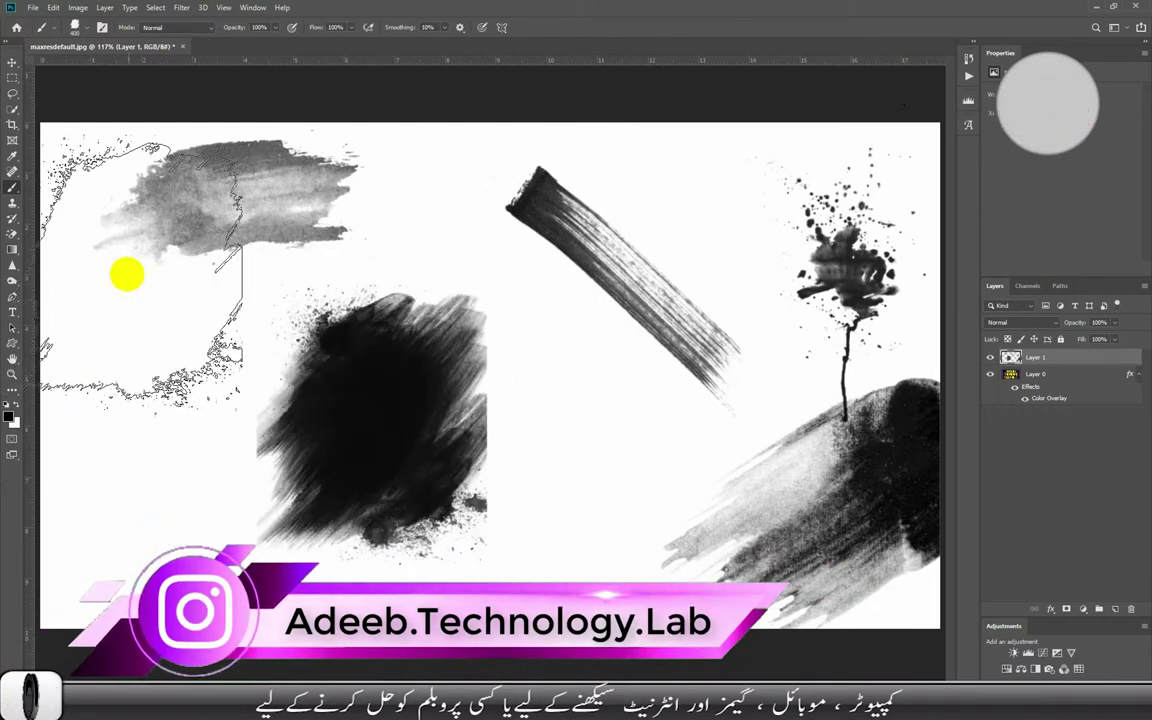
Stamp grey splatter drops on the left with the 828 px splatter brush.
{"action": "left_click", "coordinate": [75, 27]}
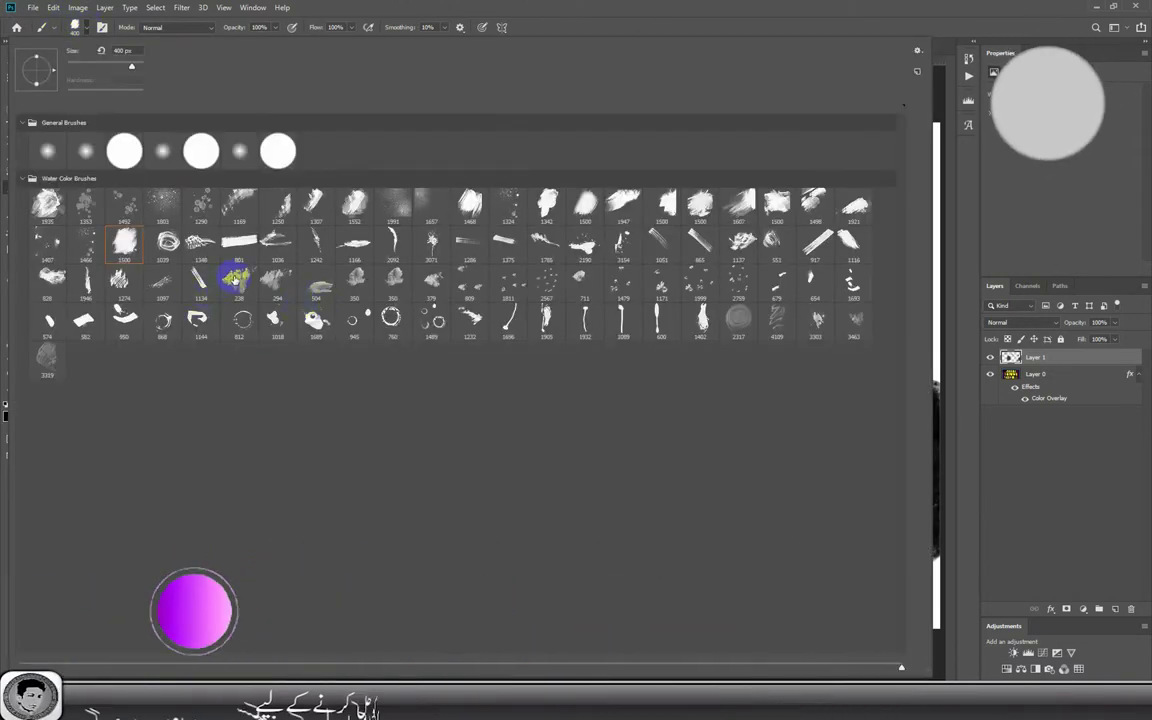
{"action": "left_click", "coordinate": [50, 278]}
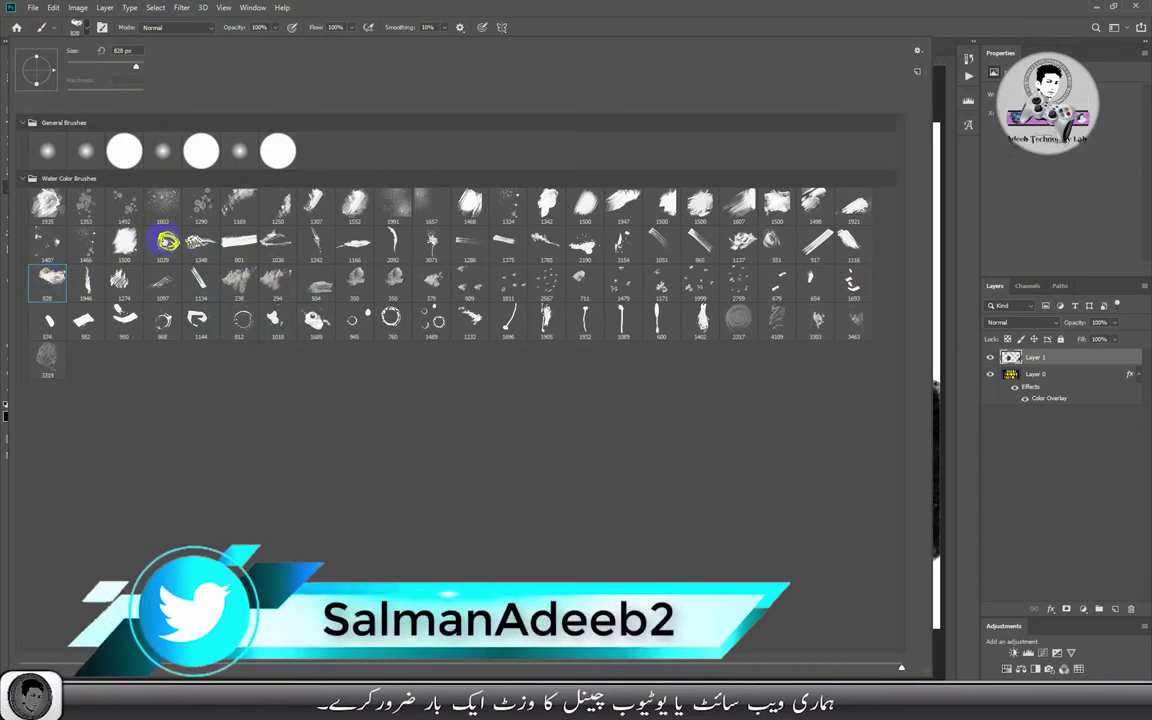
{"action": "double_click", "coordinate": [85, 203]}
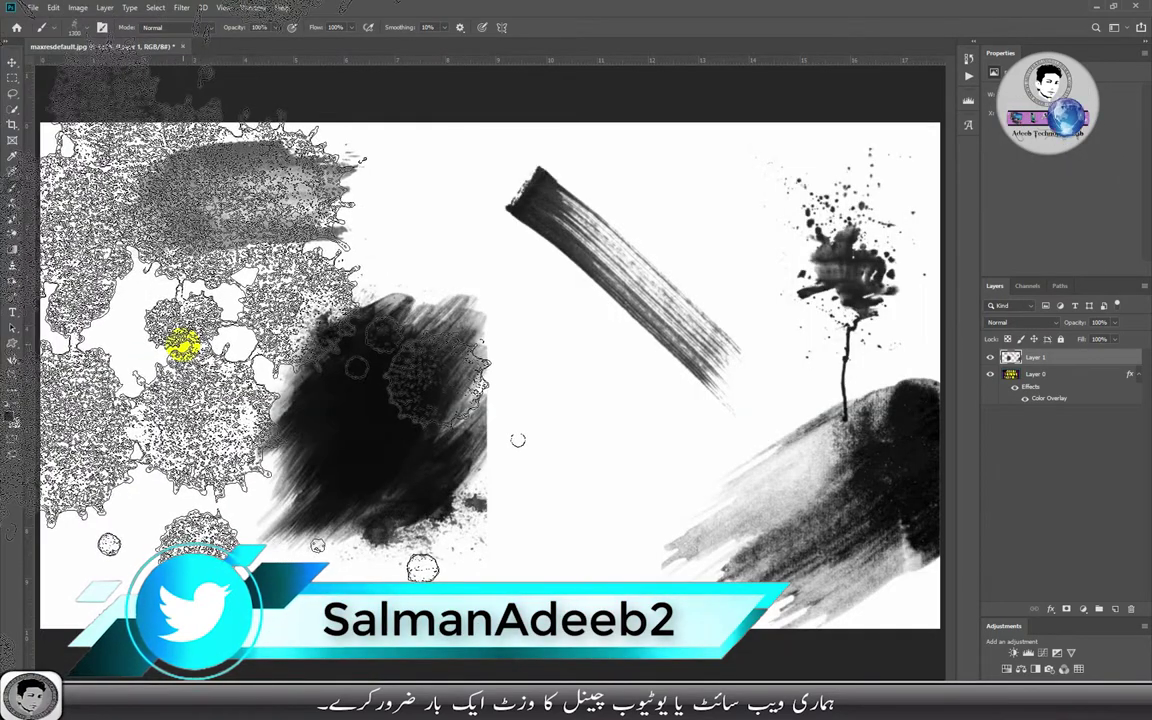
{"action": "left_click", "coordinate": [176, 372]}
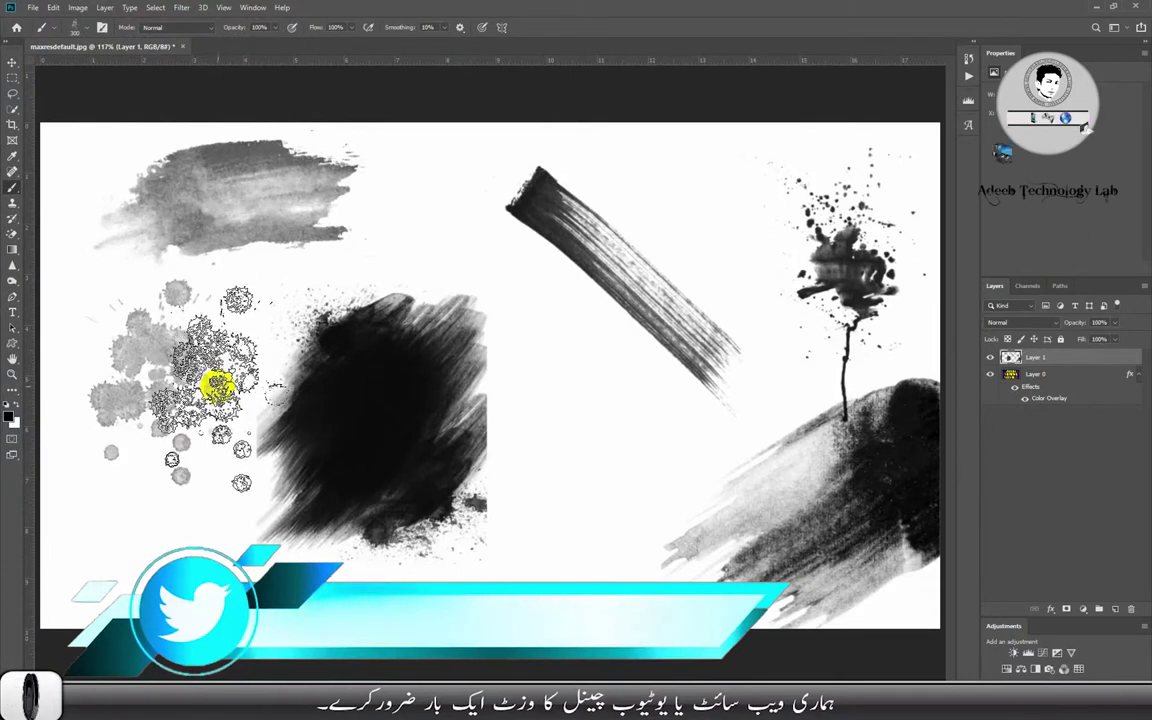
Stamp a dark feathery splash and a large grey wash in the centre.
{"action": "left_click", "coordinate": [75, 27]}
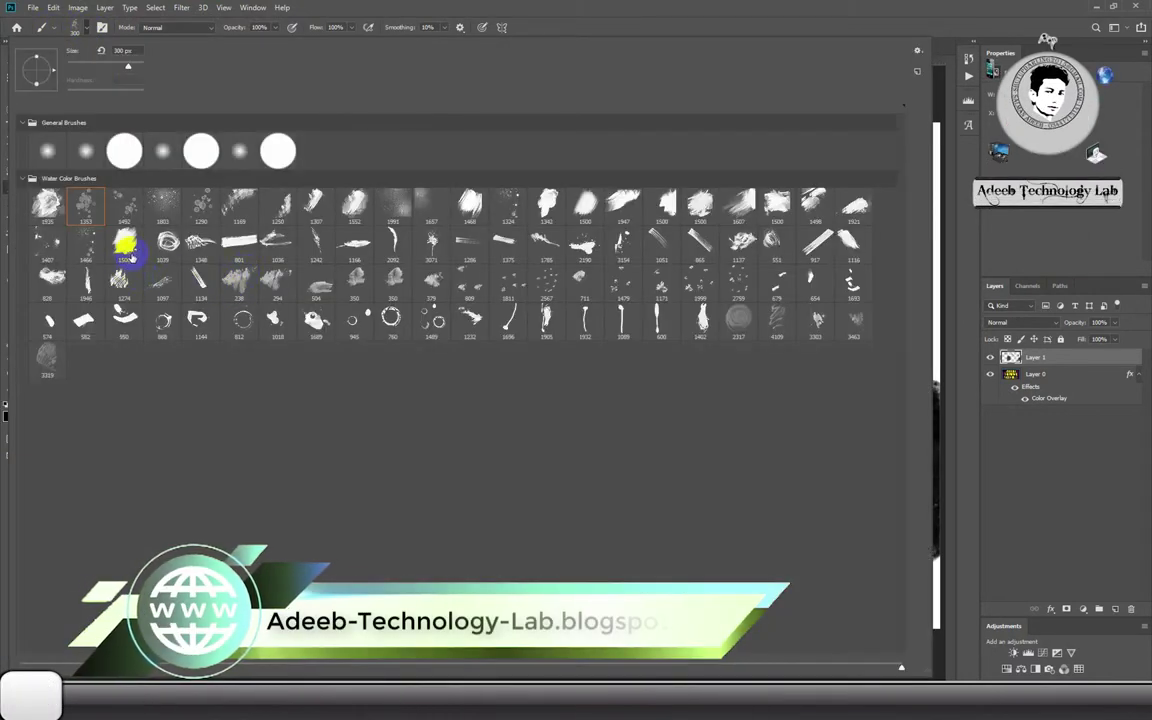
{"action": "double_click", "coordinate": [267, 317]}
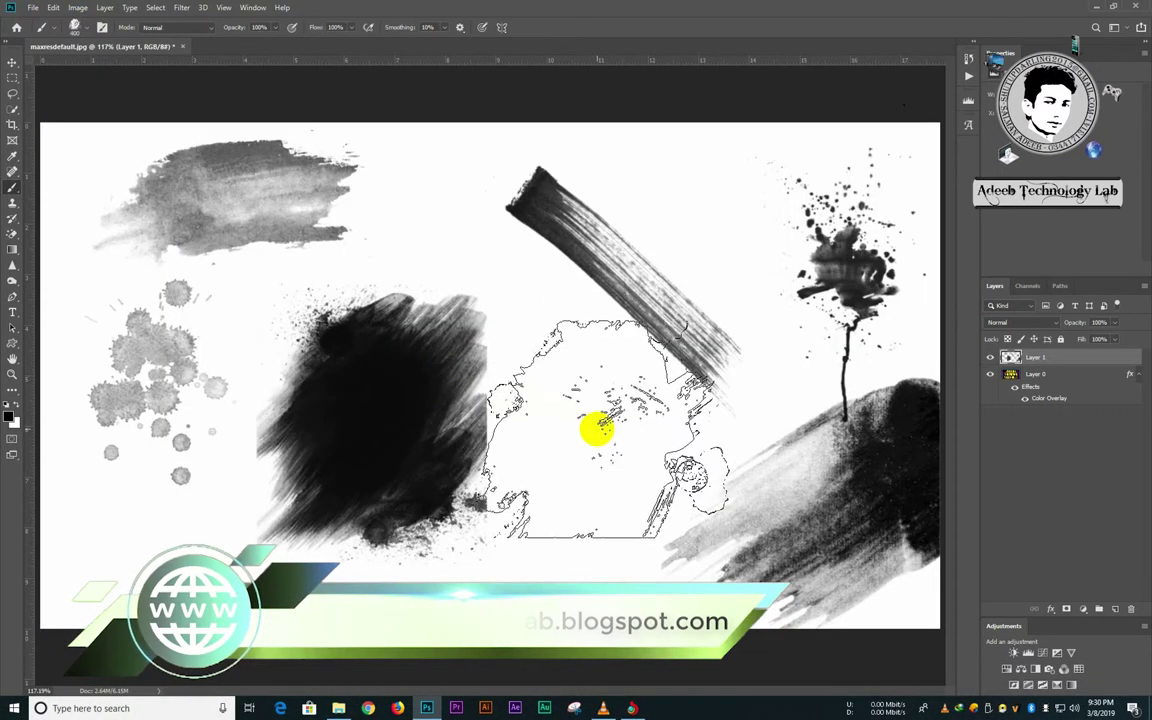
{"action": "left_click", "coordinate": [597, 432]}
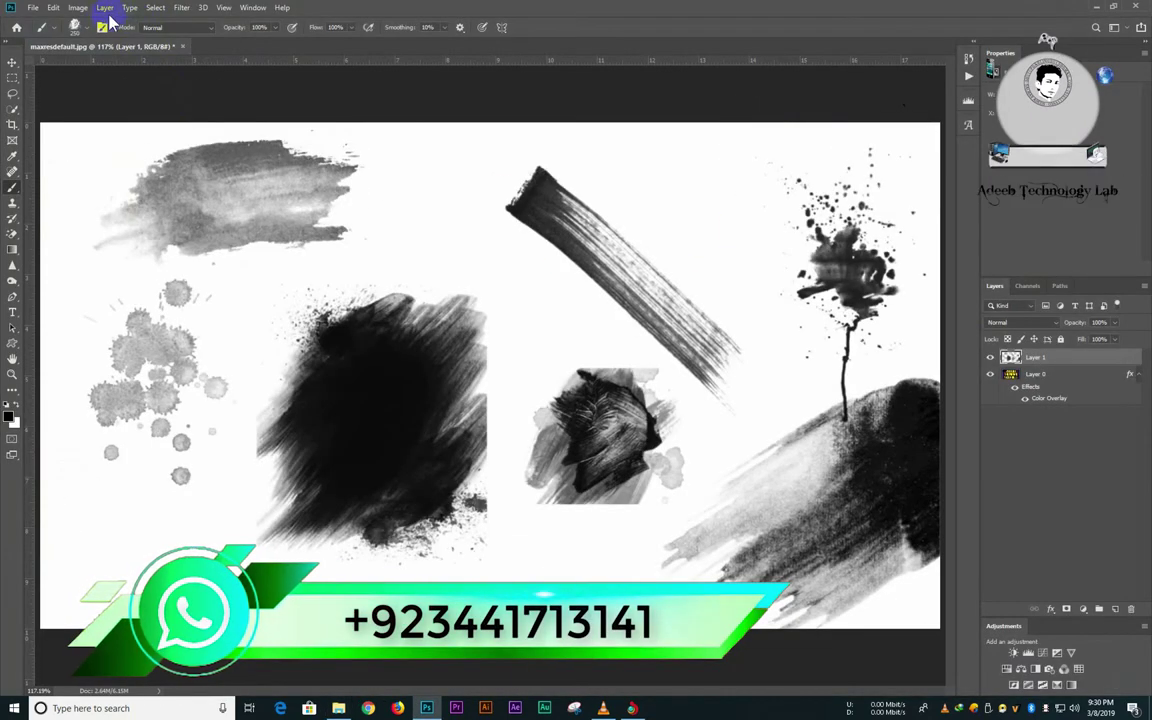
{"action": "left_click", "coordinate": [76, 26]}
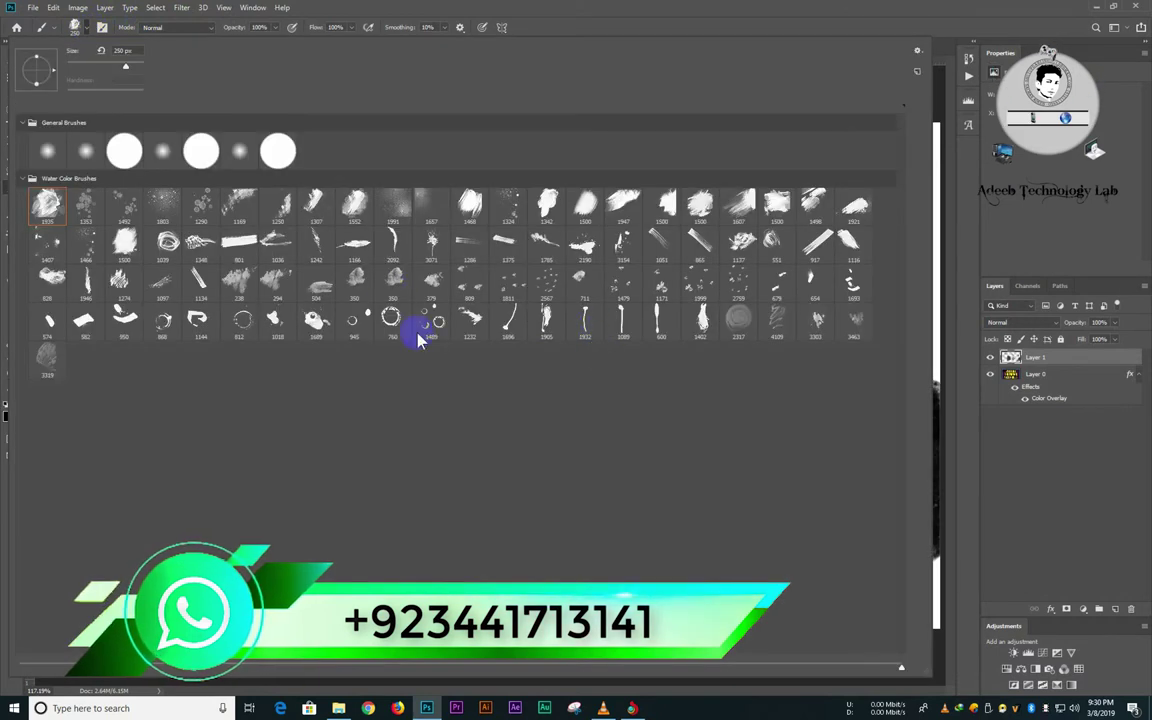
{"action": "double_click", "coordinate": [394, 281]}
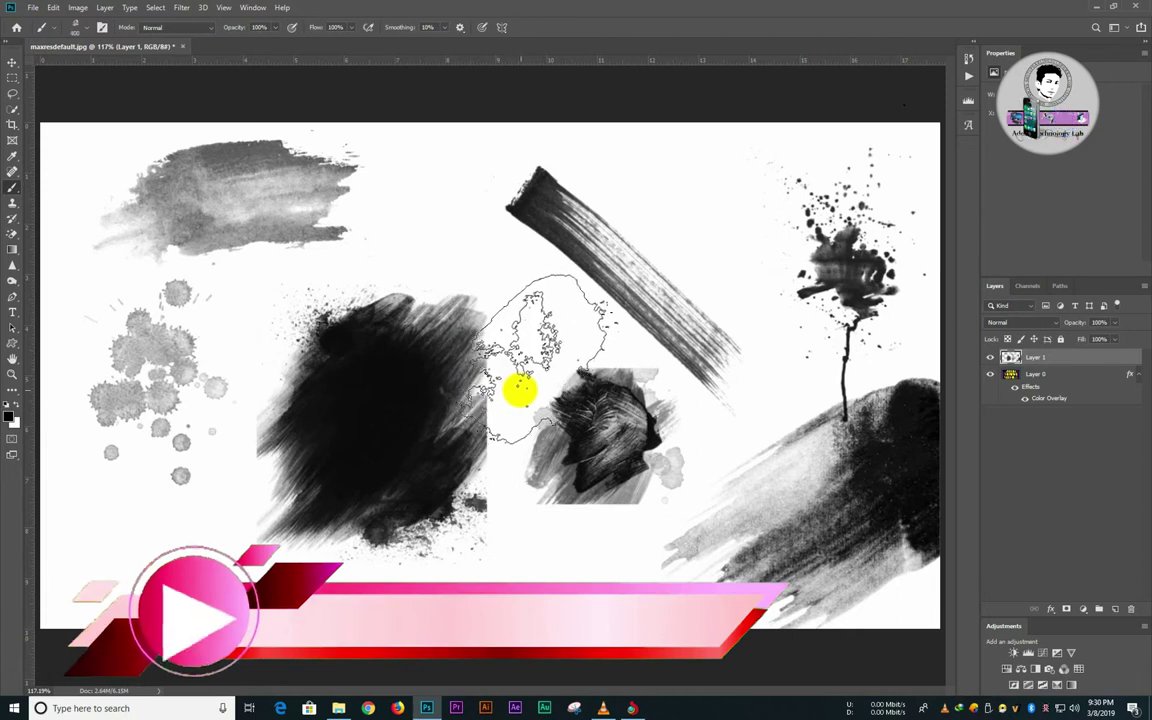
{"action": "left_click", "coordinate": [592, 425]}
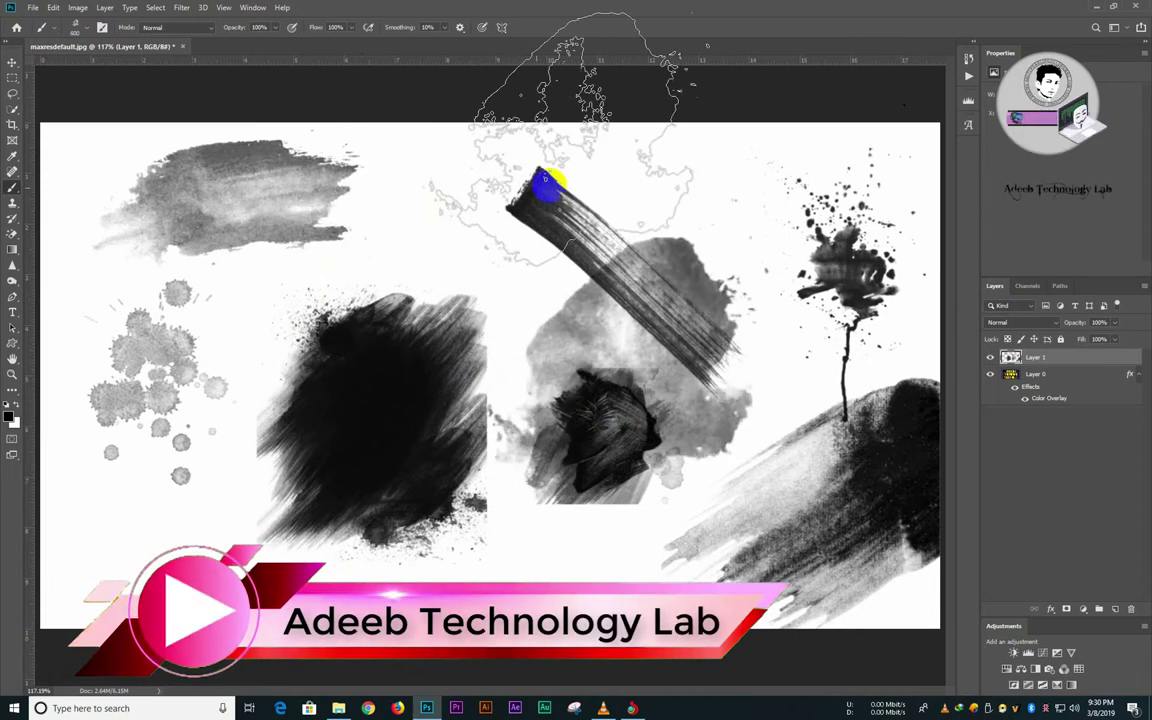
Minimize Photoshop and the browser, then refresh the desktop.
{"action": "left_click", "coordinate": [1097, 7]}
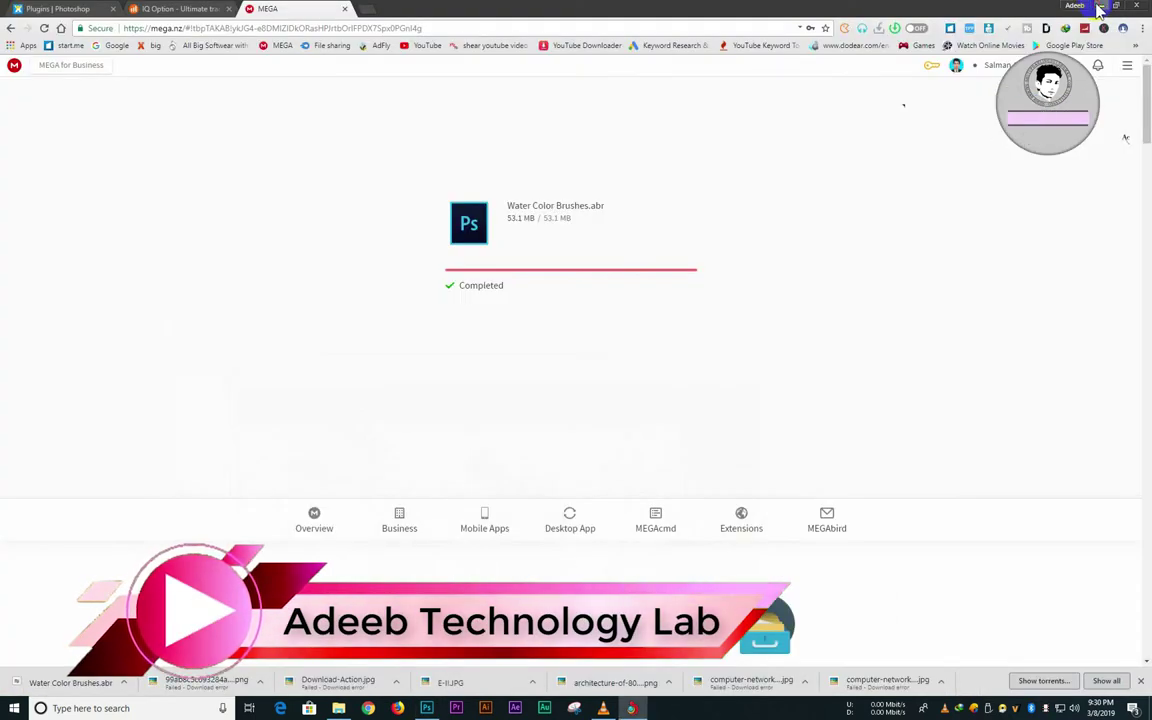
{"action": "left_click", "coordinate": [1099, 8]}
{"action": "right_click", "coordinate": [571, 151]}
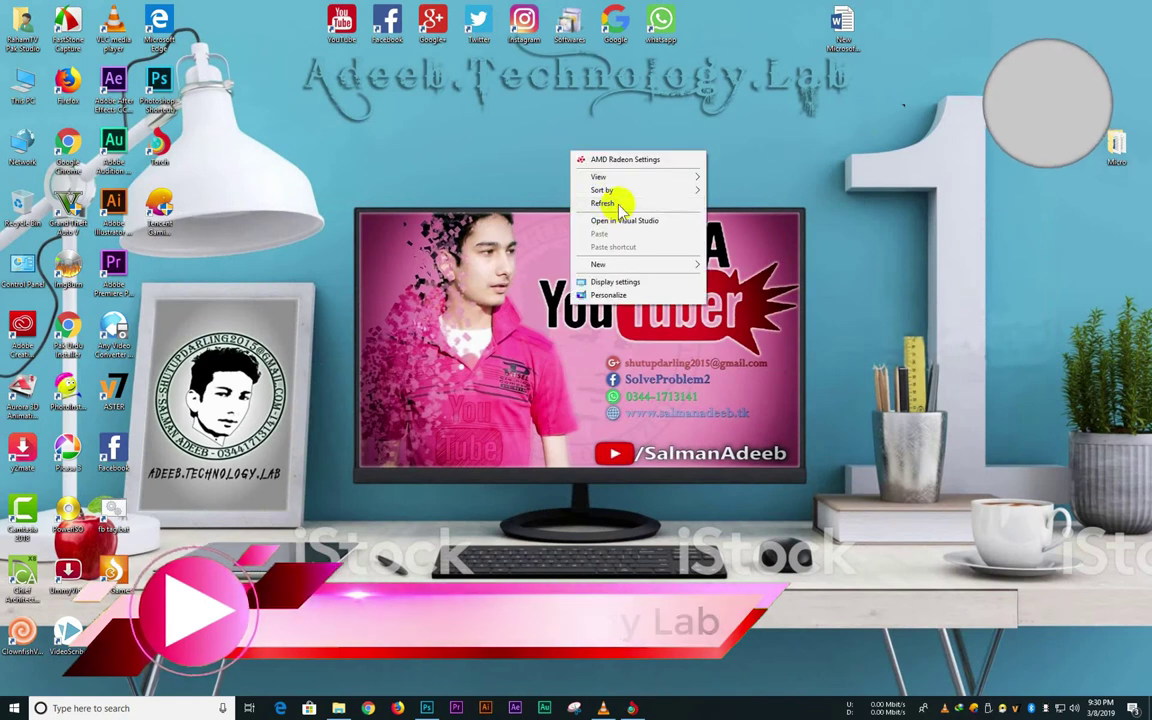
{"action": "left_click", "coordinate": [603, 203]}
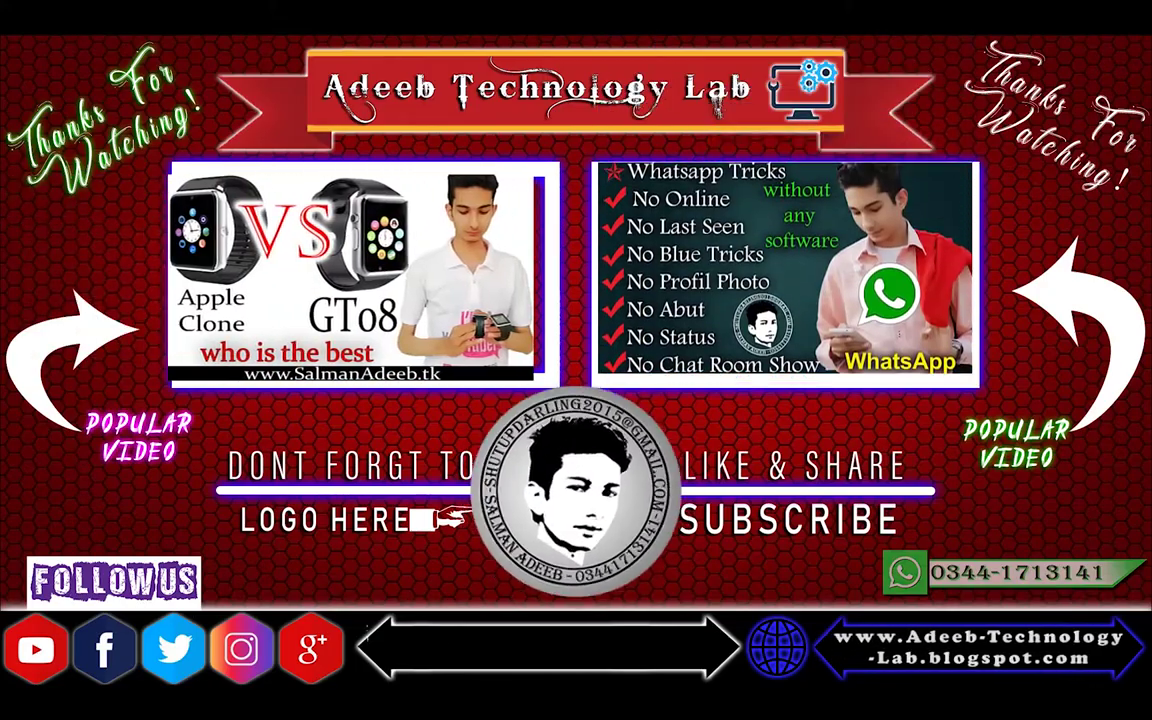